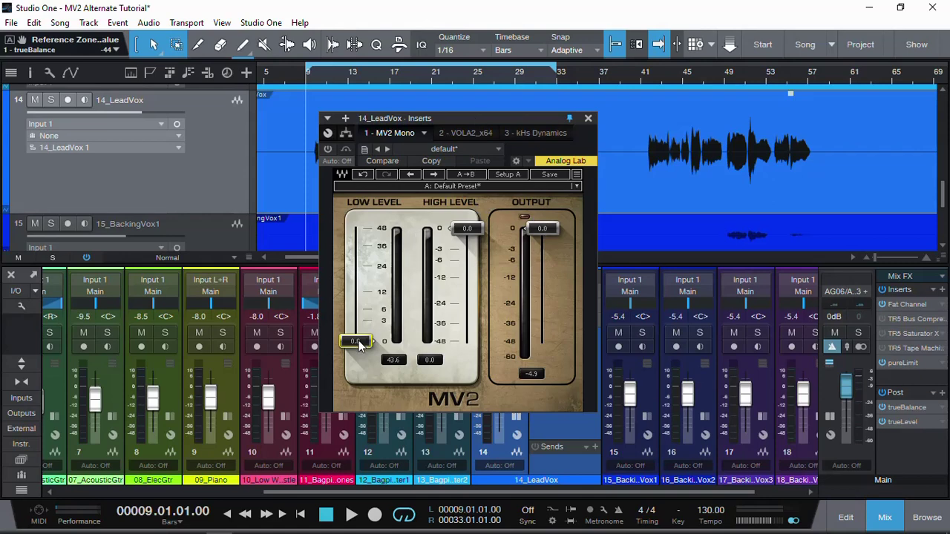
Set the Low Level of MV2 Mono on 14_LeadVox to 9.0 dB, keep High Level at 0.0, and close the insert window
{"action": "left_click_drag", "start_coordinate": [359, 341], "coordinate": [375, 265]}
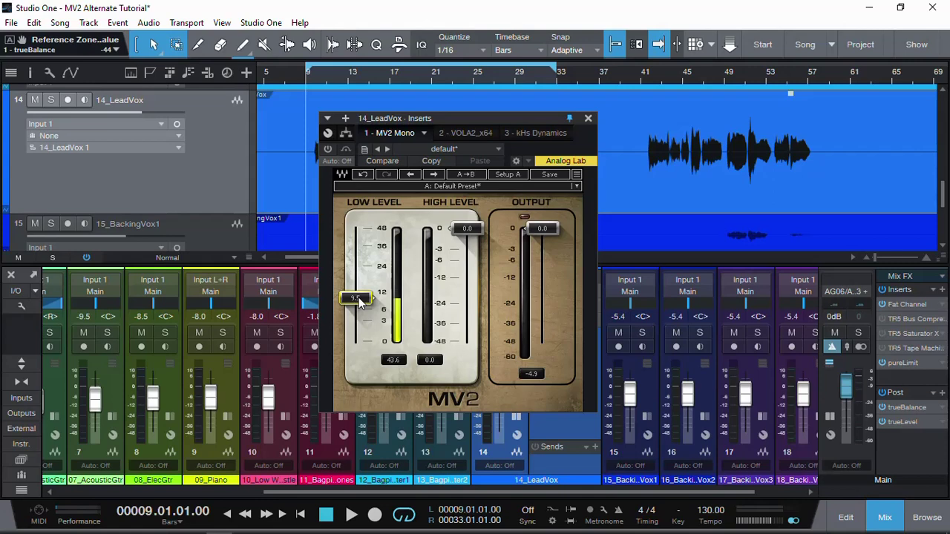
{"action": "left_click_drag", "start_coordinate": [359, 301], "coordinate": [360, 305]}
{"action": "mouse_move", "coordinate": [477, 232]}
{"action": "left_mouse_down"}
{"action": "mouse_move", "coordinate": [466, 300]}
{"action": "mouse_move", "coordinate": [476, 233]}
{"action": "left_mouse_up"}
{"action": "left_click", "coordinate": [589, 121]}
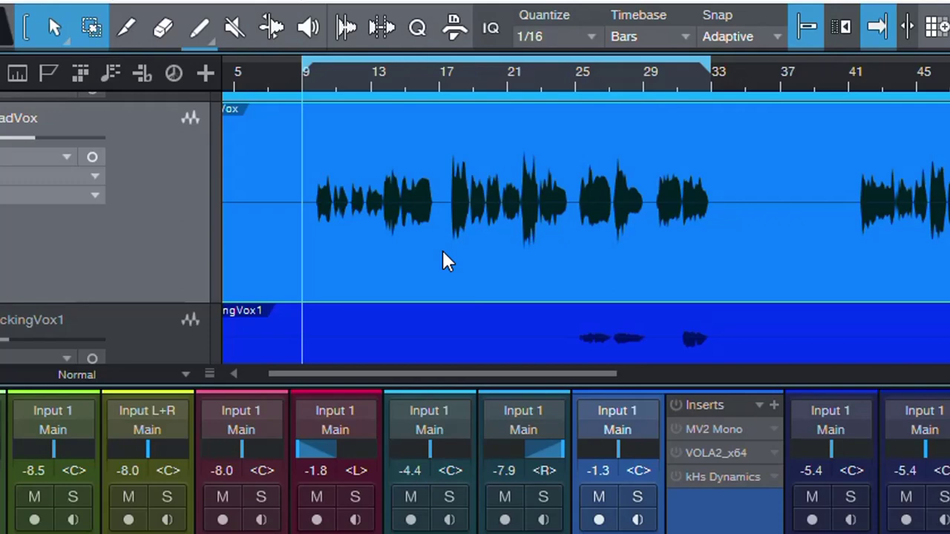
Enable the gain envelope on the 14_LeadVox event and raise the gain from bar 9 to just before bar 14
{"action": "right_click", "coordinate": [274, 230]}
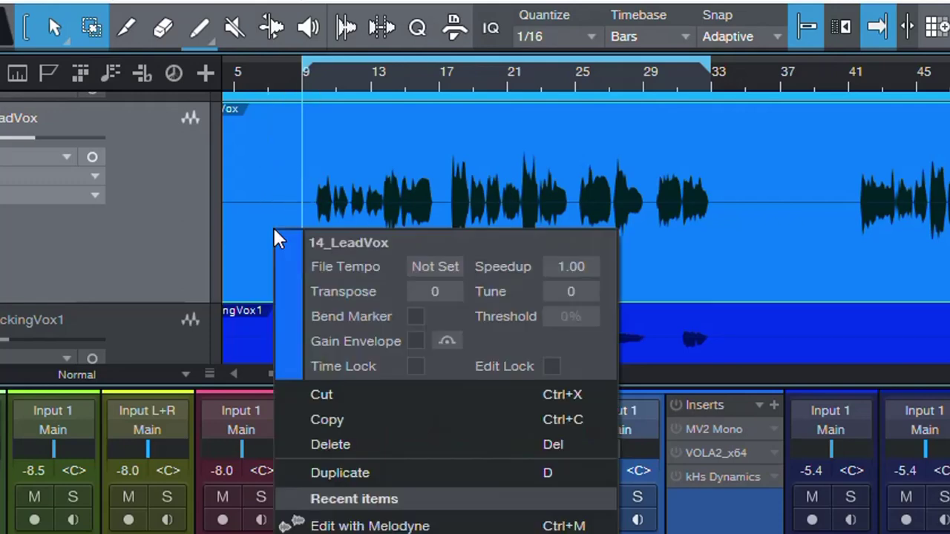
{"action": "left_click", "coordinate": [415, 341]}
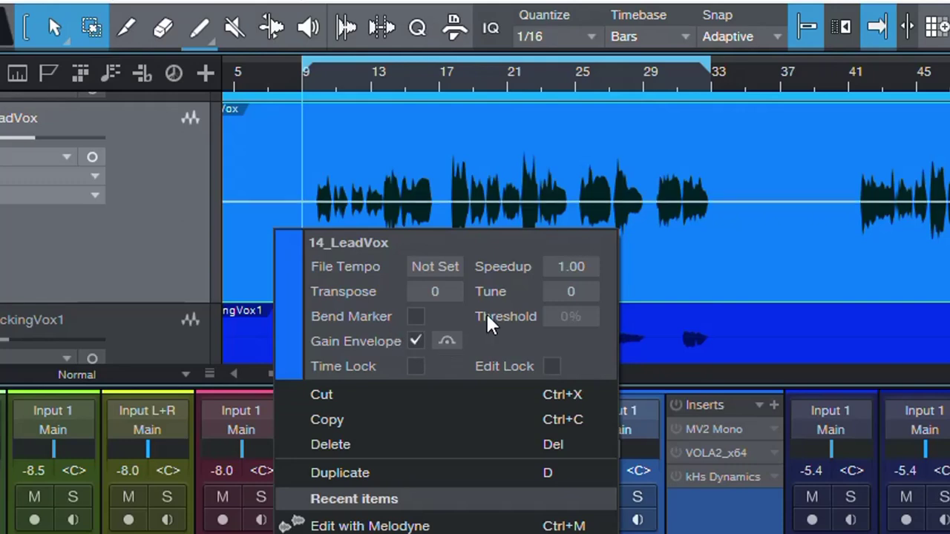
{"action": "left_click", "coordinate": [310, 201]}
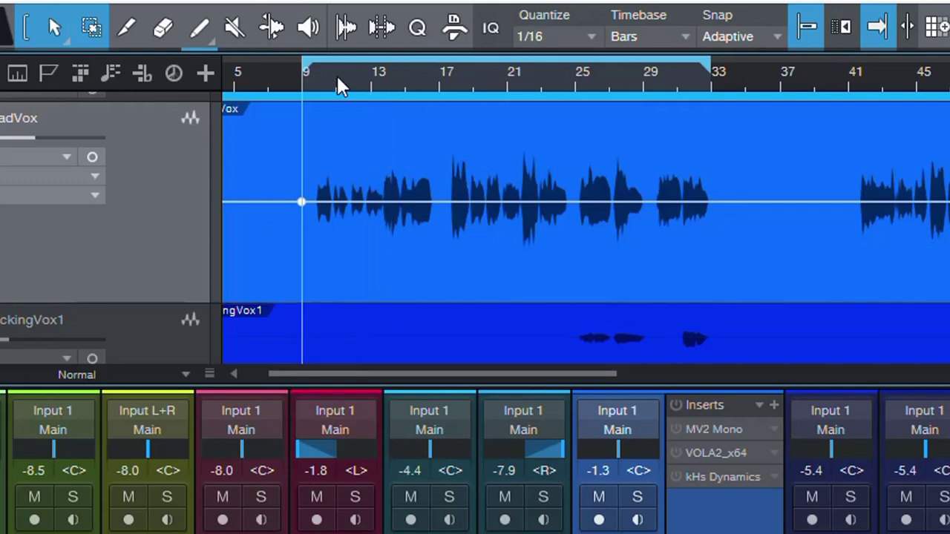
{"action": "left_click_drag", "start_coordinate": [336, 74], "coordinate": [374, 100]}
{"action": "left_click", "coordinate": [446, 204]}
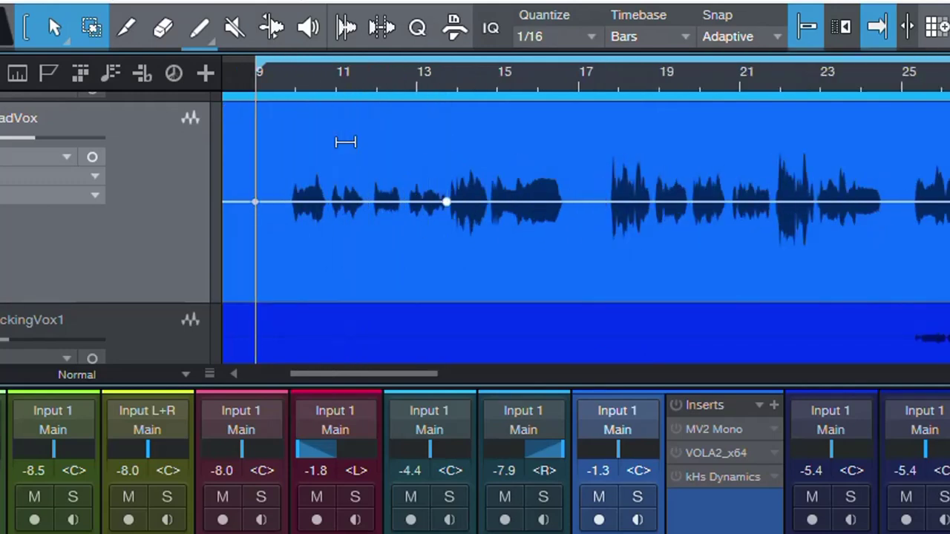
{"action": "left_click_drag", "start_coordinate": [346, 142], "coordinate": [346, 124]}
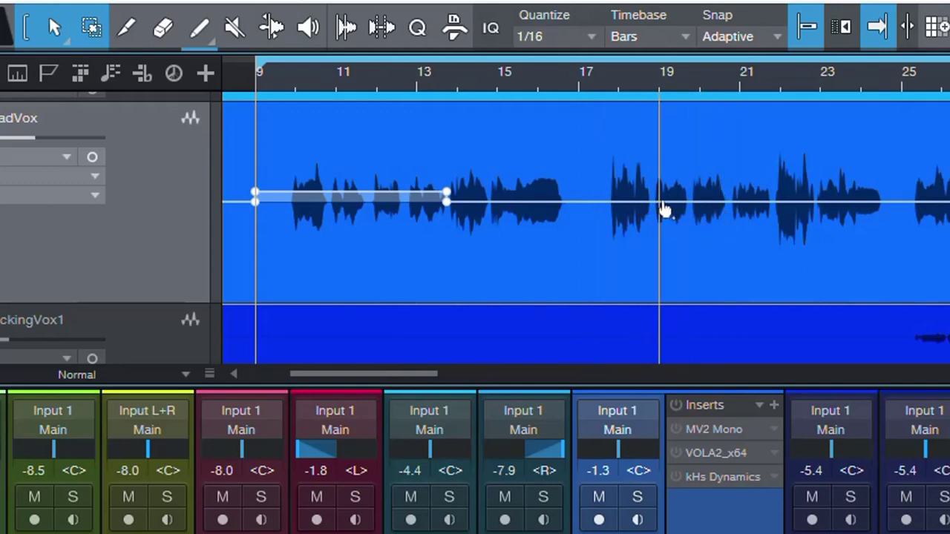
Raise the envelope on the quiet phrase just before bar 22 and lower it on the loud phrase that follows, up to bar 23
{"action": "left_click", "coordinate": [770, 201]}
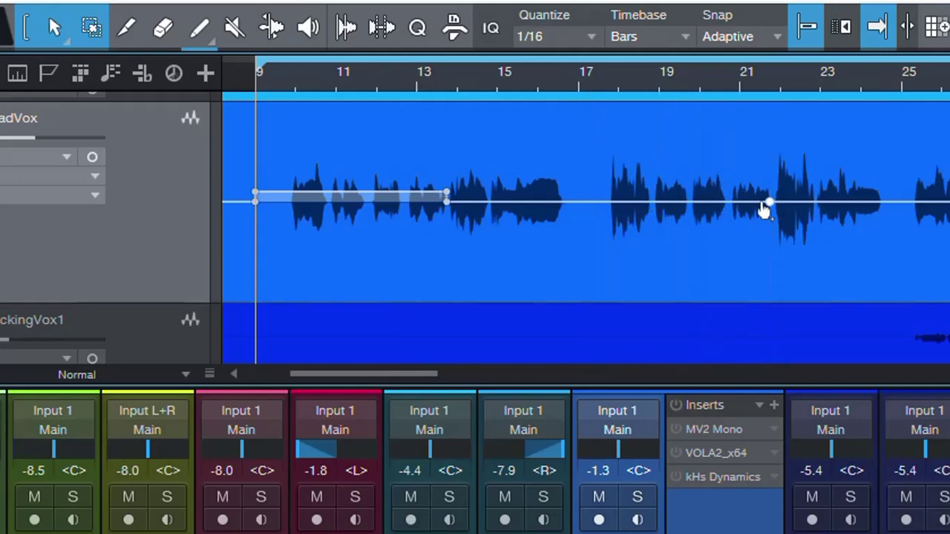
{"action": "left_click", "coordinate": [732, 203]}
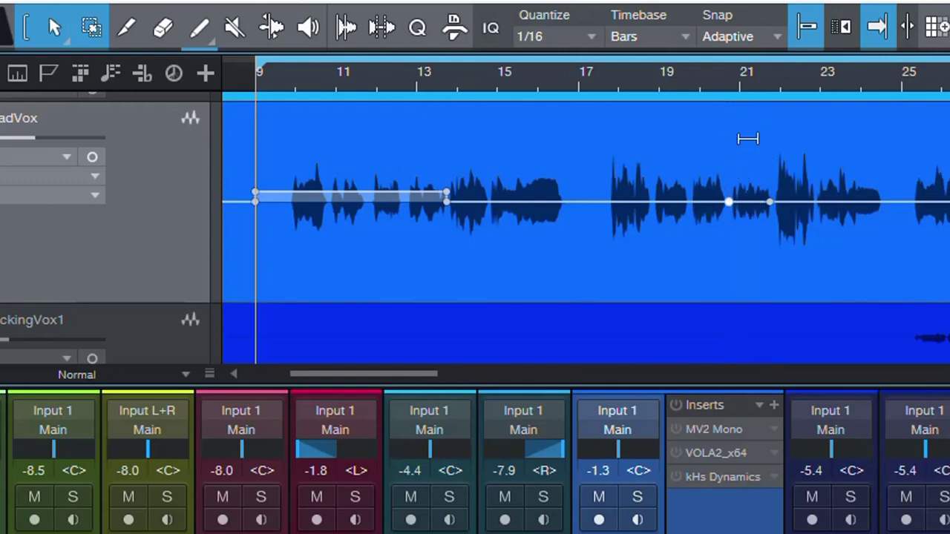
{"action": "left_click_drag", "start_coordinate": [747, 140], "coordinate": [747, 124]}
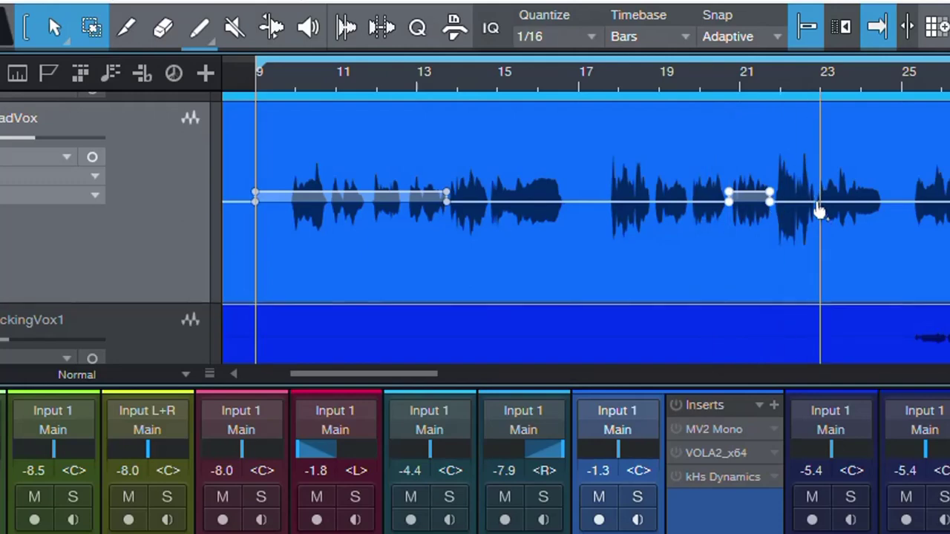
{"action": "left_click_drag", "start_coordinate": [793, 131], "coordinate": [796, 138]}
Lower the envelope on the phrase starting just before bar 18, and raise it further from just before bar 11 to just before bar 14
{"action": "left_click", "coordinate": [648, 201]}
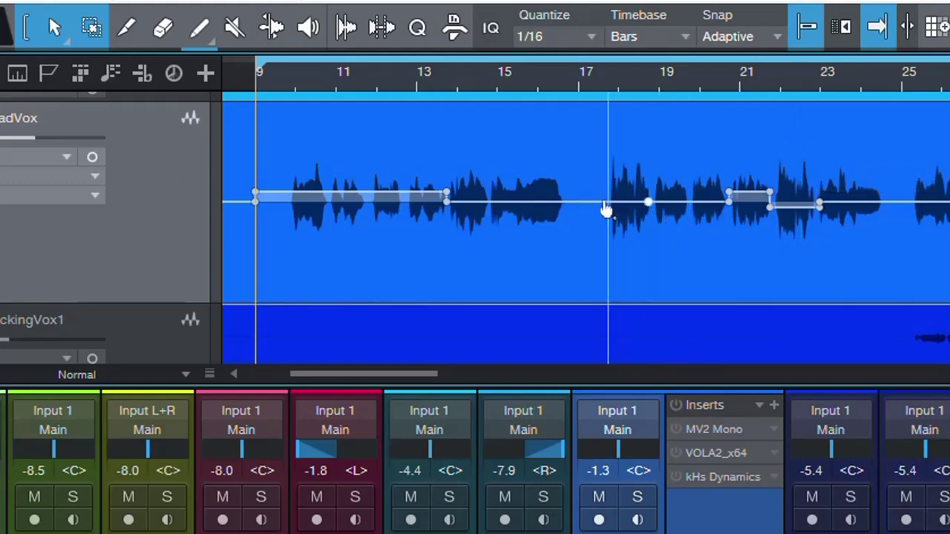
{"action": "left_click", "coordinate": [606, 204]}
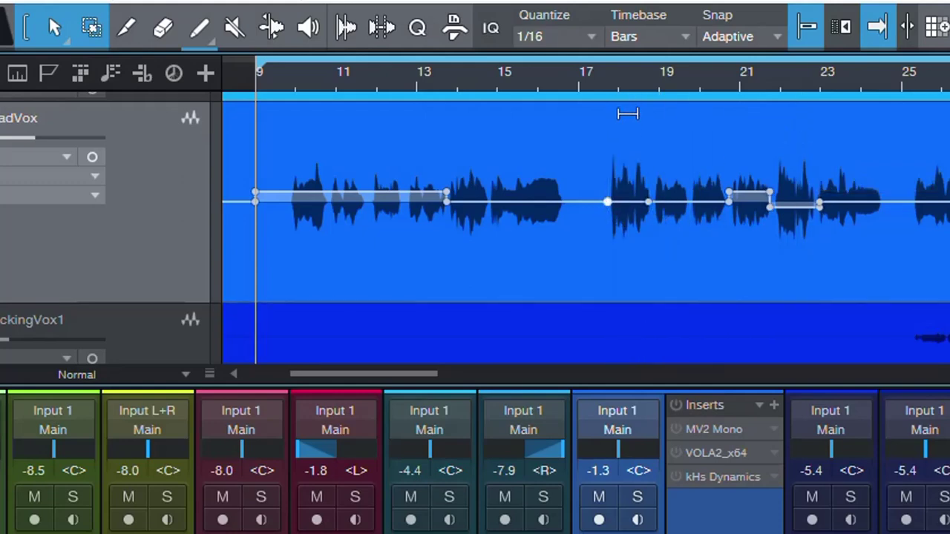
{"action": "left_click_drag", "start_coordinate": [627, 114], "coordinate": [629, 121]}
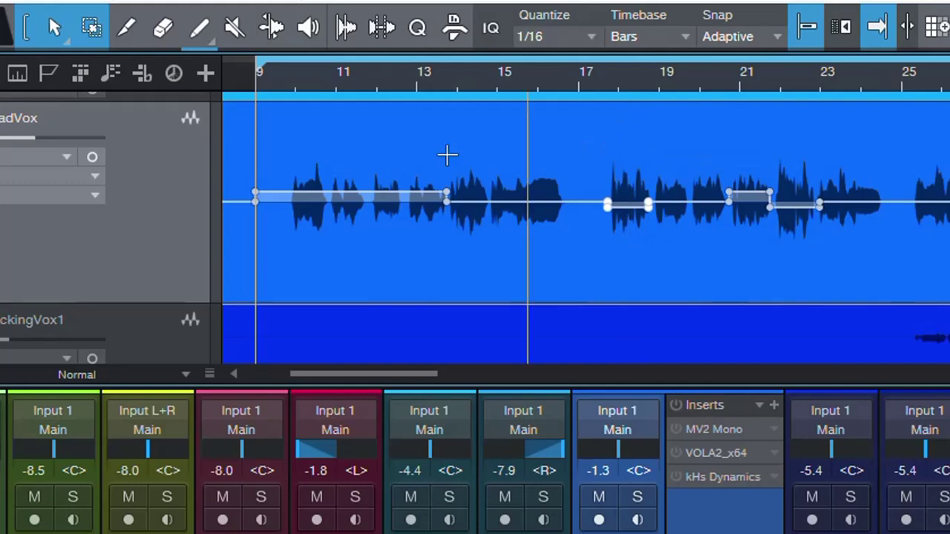
{"action": "left_click", "coordinate": [333, 205]}
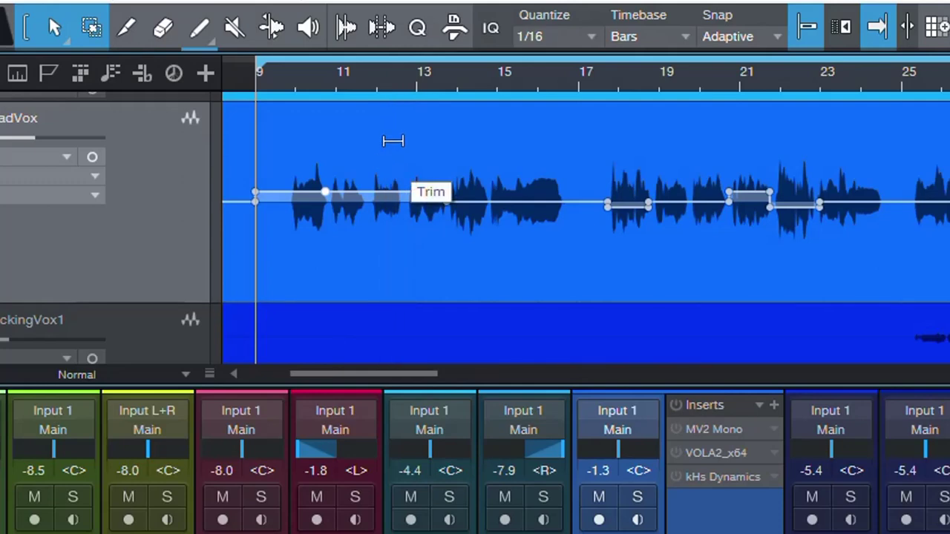
{"action": "left_click_drag", "start_coordinate": [394, 141], "coordinate": [389, 130]}
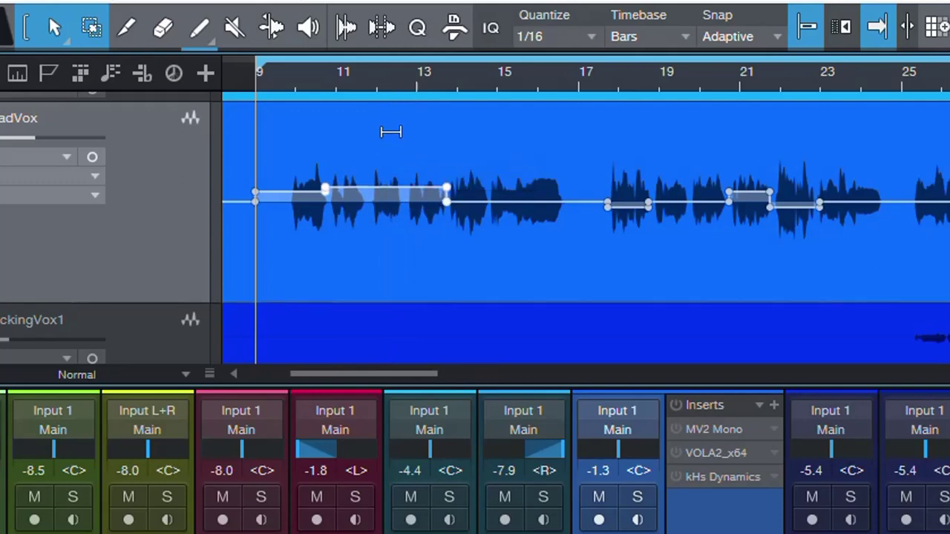
Turn off the gain envelope on the 14_LeadVox event and audition the song from bar 9
{"action": "right_click", "coordinate": [301, 246]}
{"action": "left_click", "coordinate": [440, 356]}
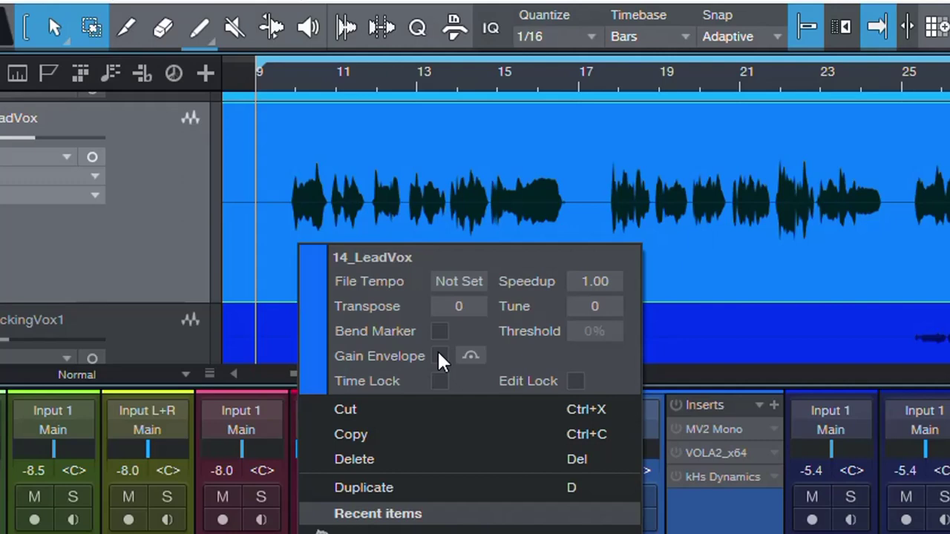
{"action": "left_click", "coordinate": [162, 223]}
{"action": "key", "text": "space"}
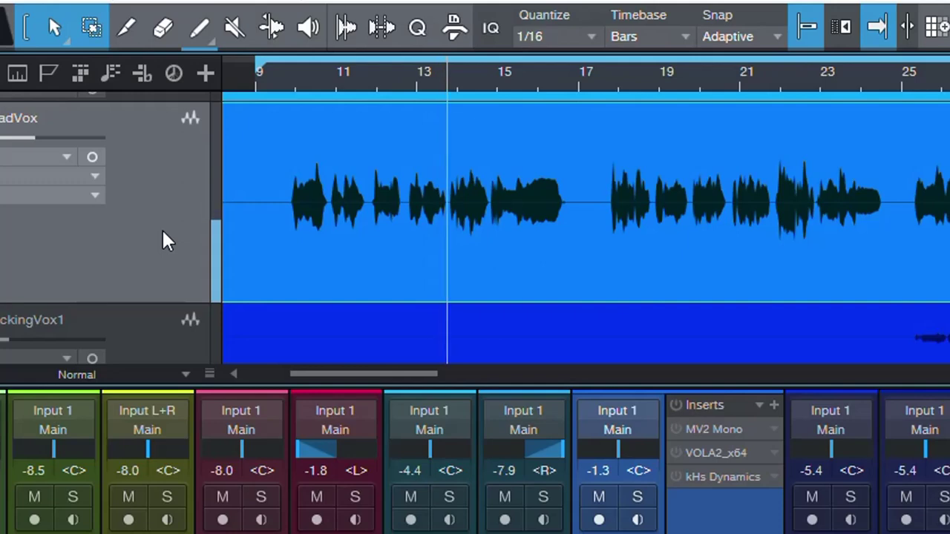
{"action": "key", "text": "space"}
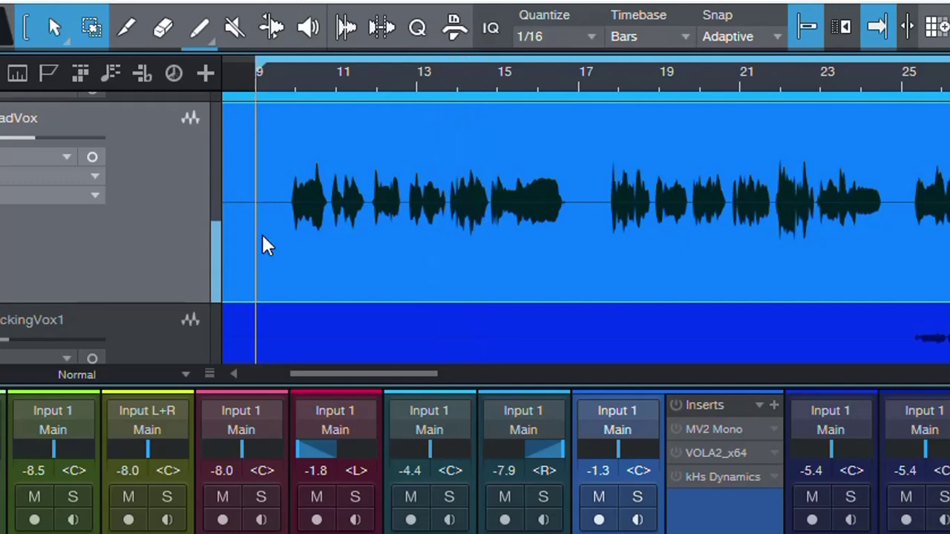
Turn the gain envelope on 14_LeadVox back on and play the song from bar 9
{"action": "right_click", "coordinate": [274, 238]}
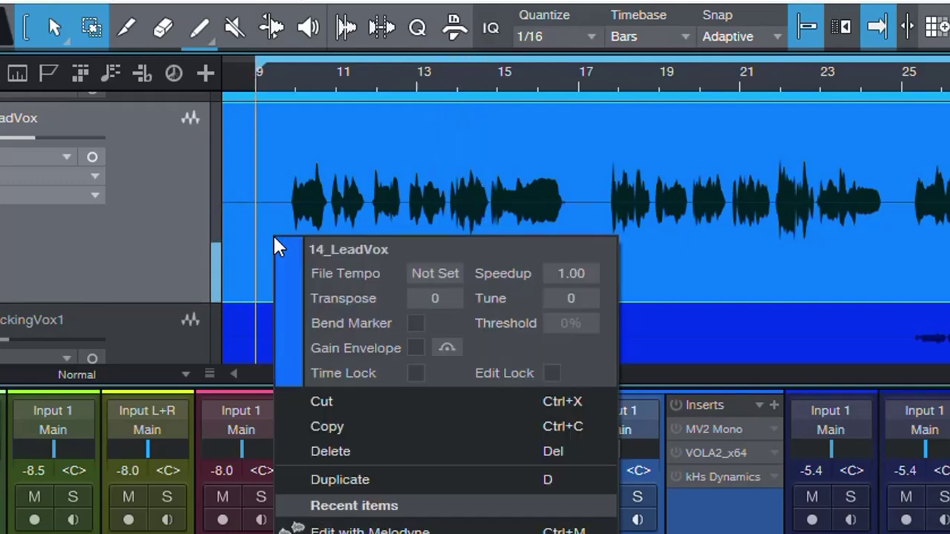
{"action": "left_click", "coordinate": [415, 347]}
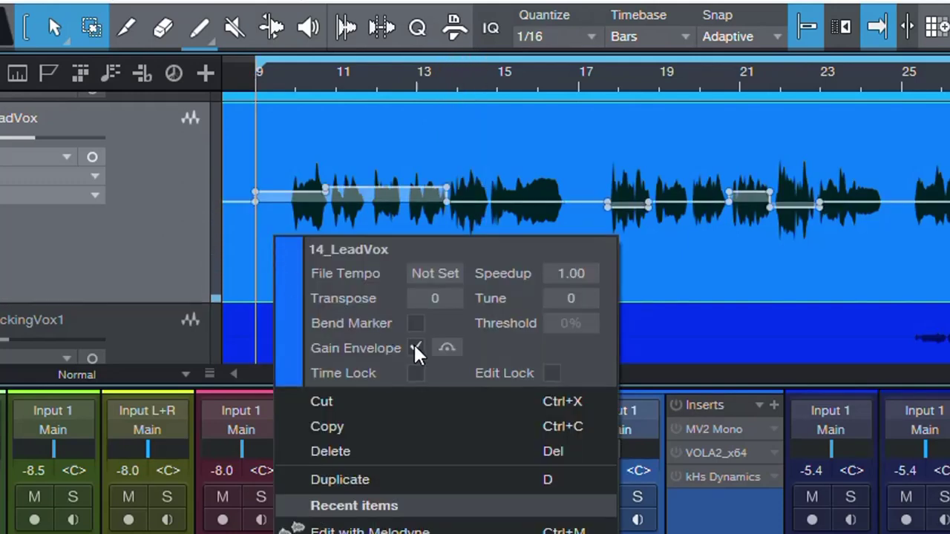
{"action": "left_click", "coordinate": [193, 250]}
{"action": "key", "text": "space"}
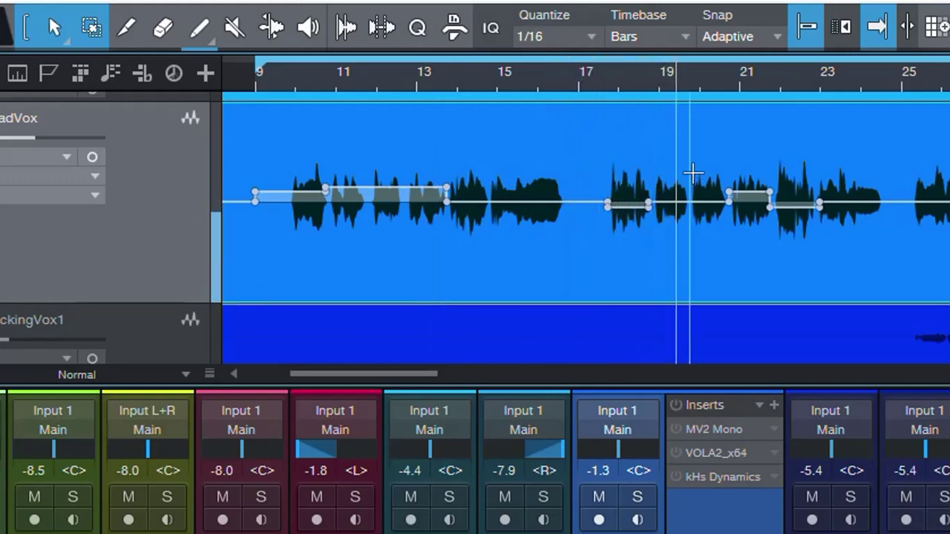
During playback, raise the envelope slightly on the phrases from just before bar 19 to bar 22 and from bar 23 to just before bar 25, and stop
{"action": "left_click_drag", "start_coordinate": [681, 133], "coordinate": [680, 123]}
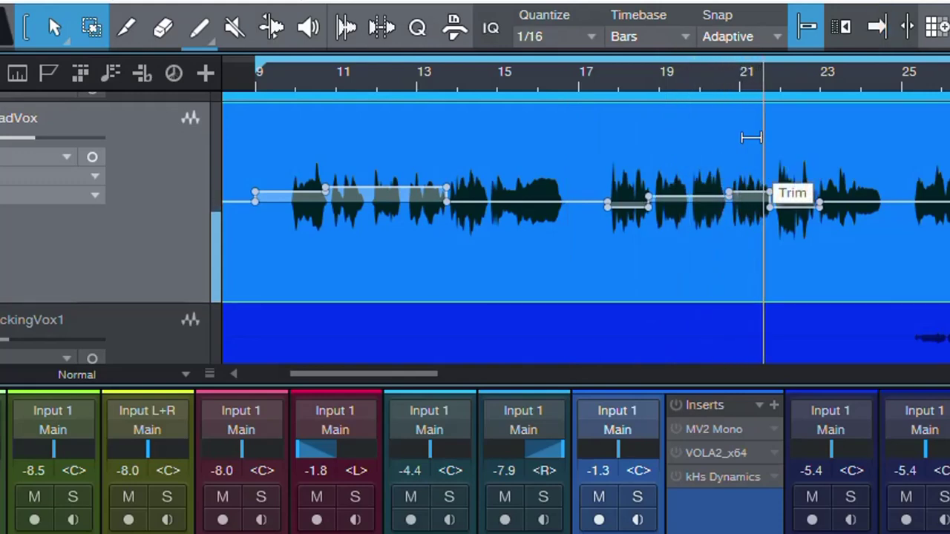
{"action": "left_click_drag", "start_coordinate": [748, 136], "coordinate": [750, 128]}
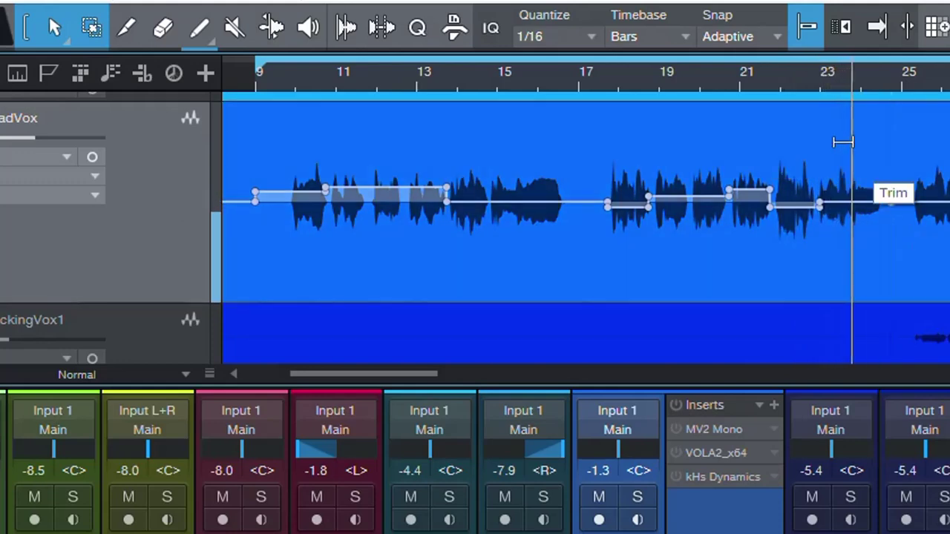
{"action": "left_click_drag", "start_coordinate": [855, 138], "coordinate": [848, 141]}
{"action": "key", "text": "space"}
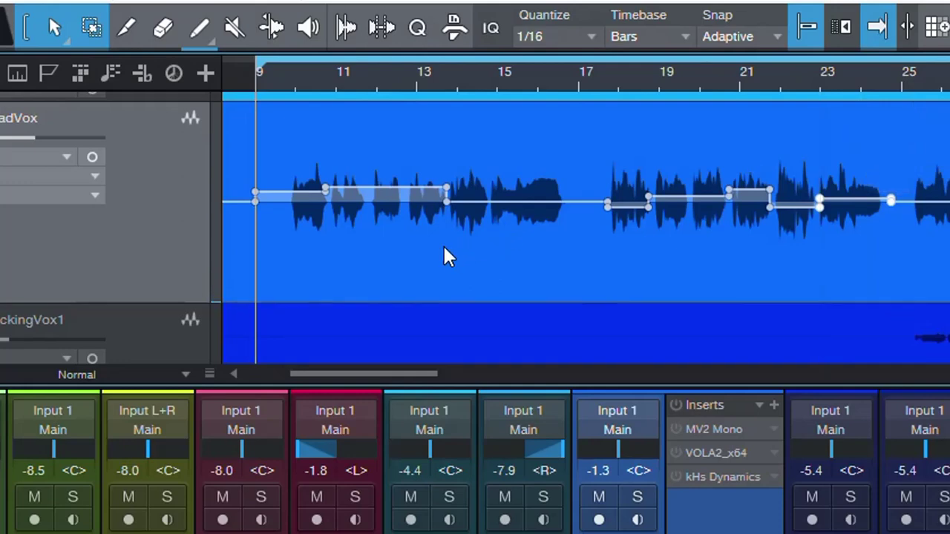
Turn off the gain envelope on the 14_LeadVox event and close its event settings
{"action": "right_click", "coordinate": [303, 259]}
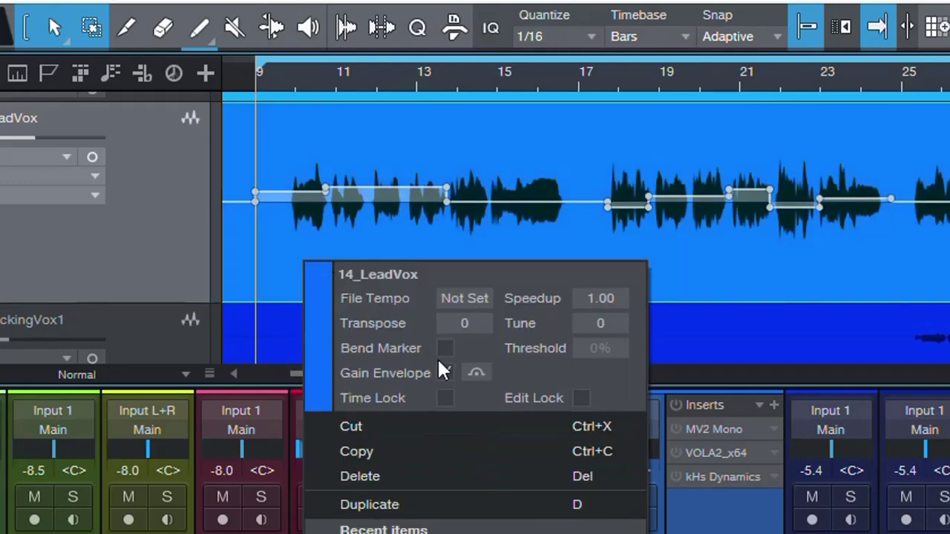
{"action": "left_click", "coordinate": [446, 371]}
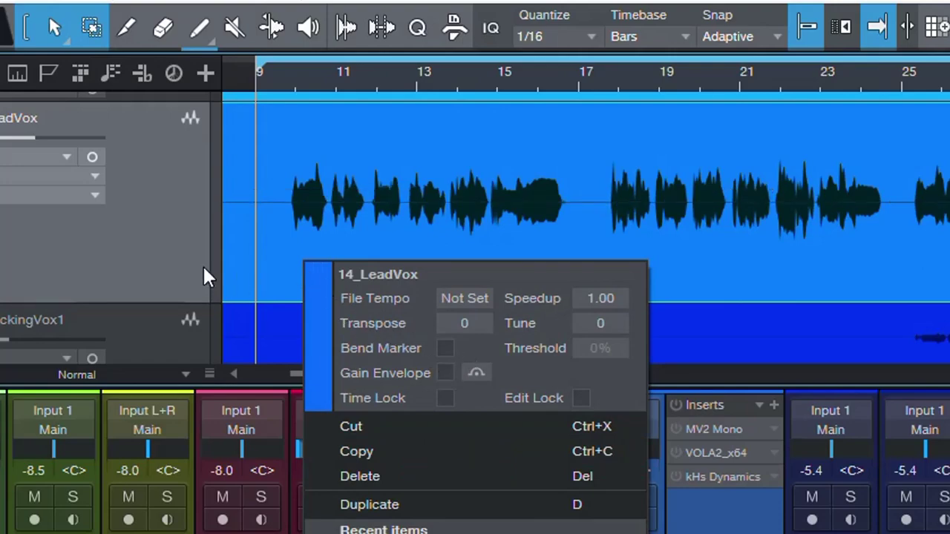
{"action": "left_click", "coordinate": [166, 249]}
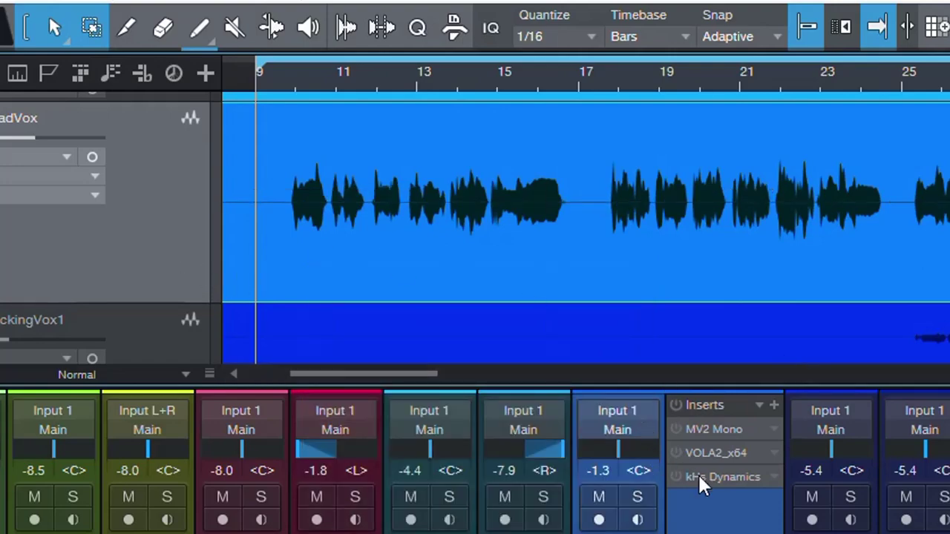
Open MV2 Mono on the lead vocal channel, play from bar 9 and activate the plug-in during playback
{"action": "left_click", "coordinate": [708, 428]}
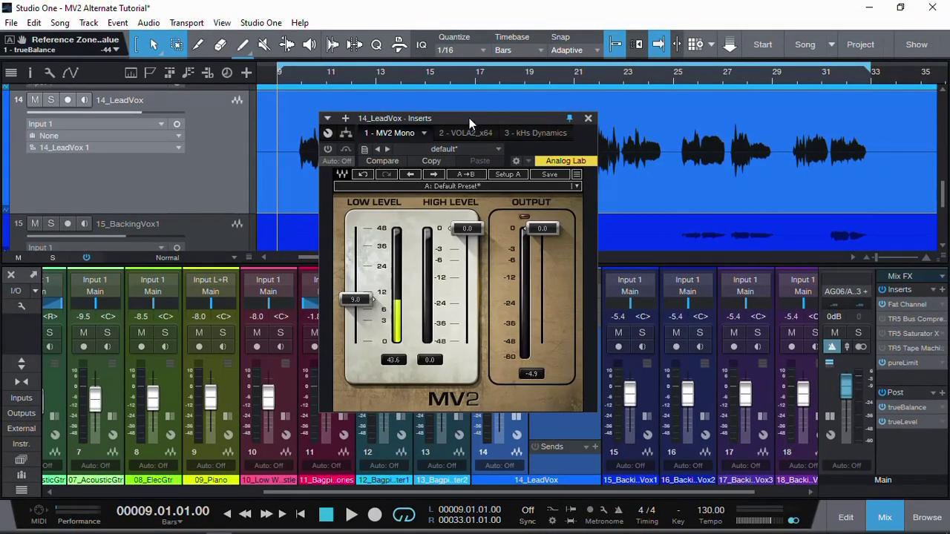
{"action": "left_click_drag", "start_coordinate": [469, 118], "coordinate": [604, 102]}
{"action": "key", "text": "space"}
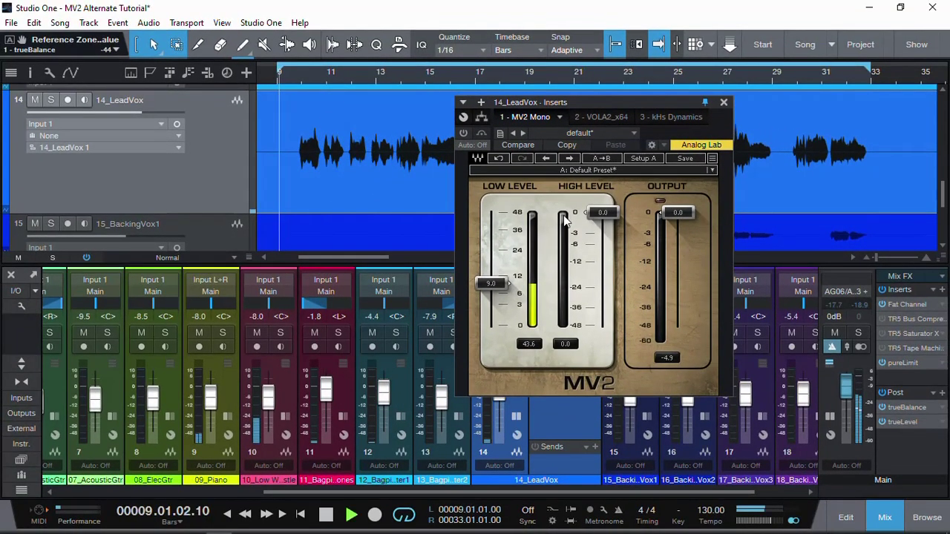
{"action": "left_click", "coordinate": [464, 134]}
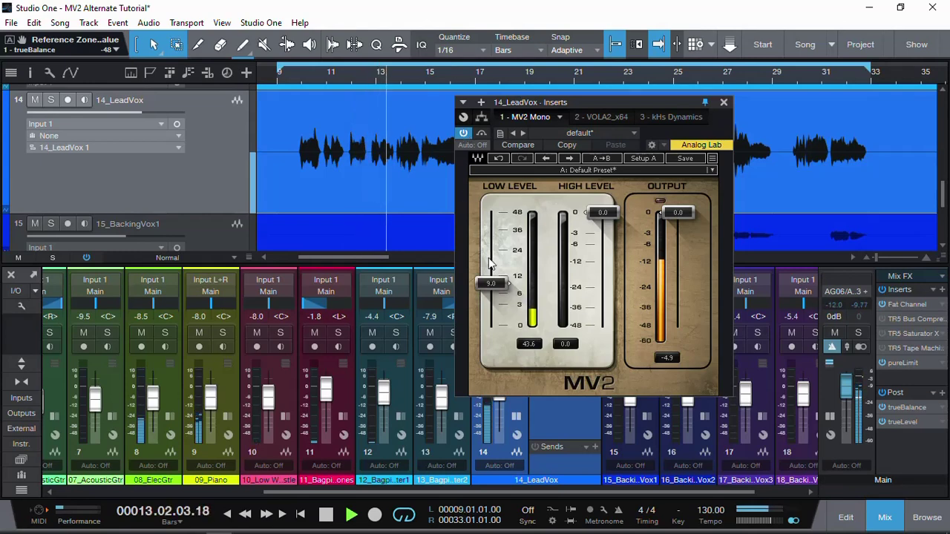
Raise the MV2 Low Level to 15.1 dB and audition the lead vocal again from bar 9, keeping the plug-in window clear of the waveform
{"action": "left_click_drag", "start_coordinate": [495, 289], "coordinate": [496, 200]}
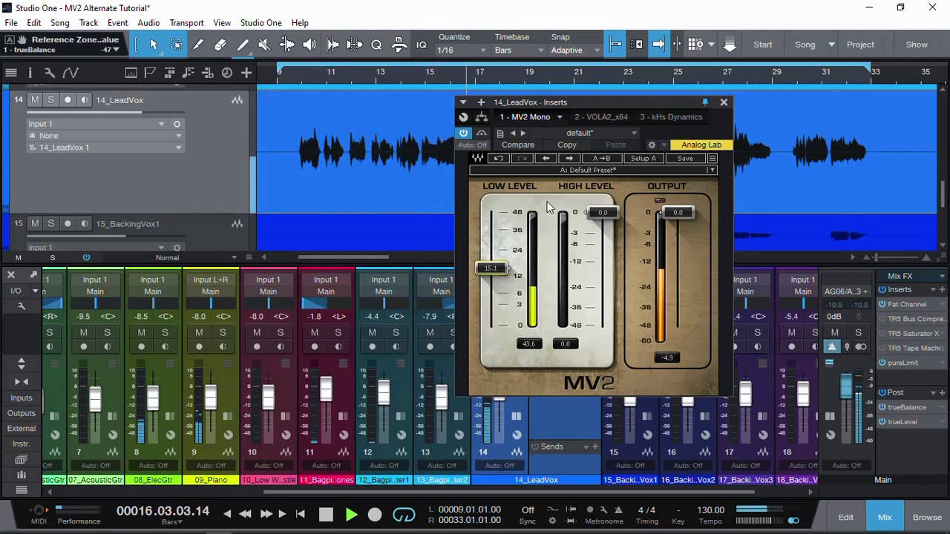
{"action": "key", "text": "space"}
{"action": "key", "text": "space"}
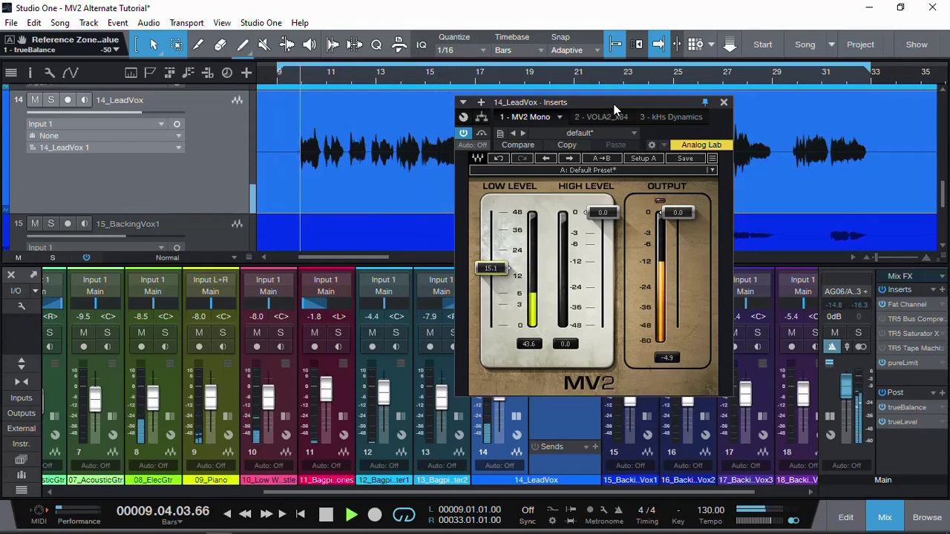
{"action": "left_click_drag", "start_coordinate": [616, 102], "coordinate": [700, 122]}
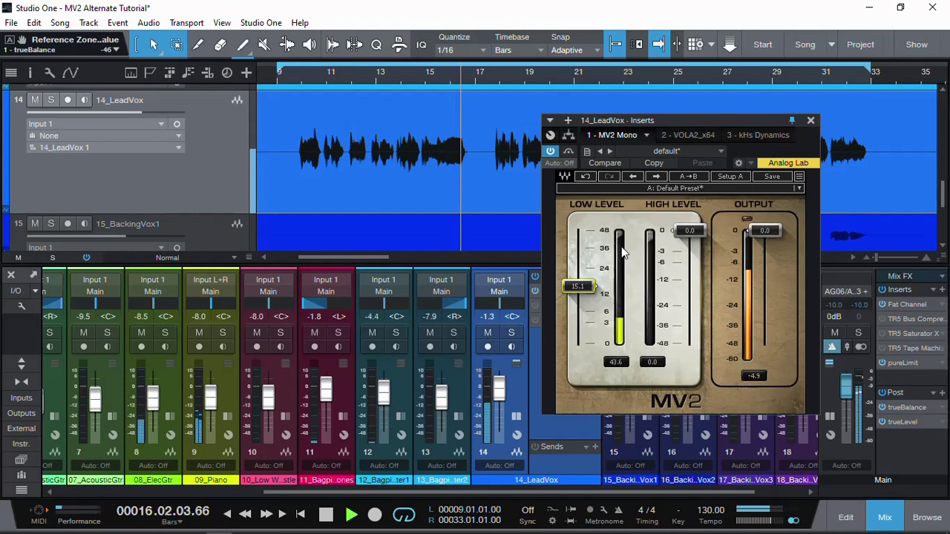
{"action": "key", "text": "space"}
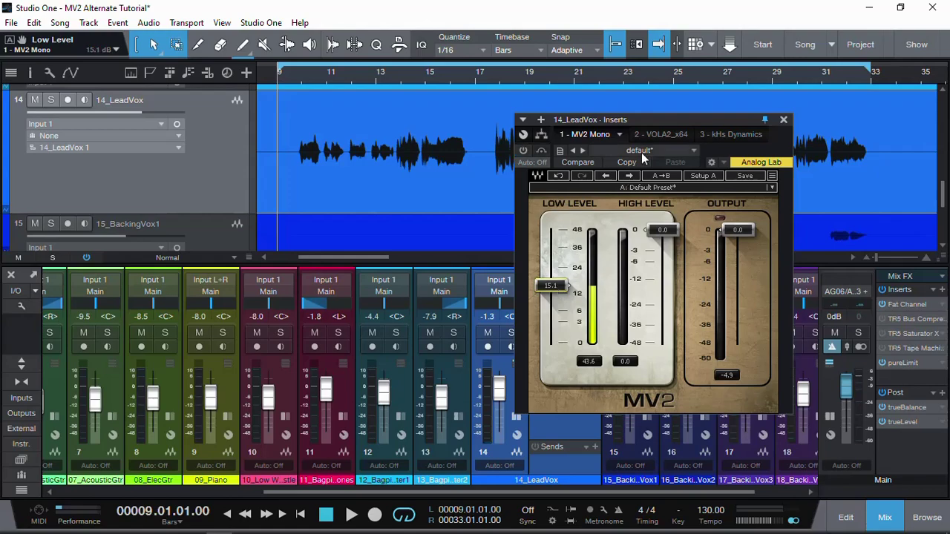
Switch the 14_LeadVox inserts window to VOLA2 and reposition it so all of its controls and the gain graph show
{"action": "left_click", "coordinate": [657, 133]}
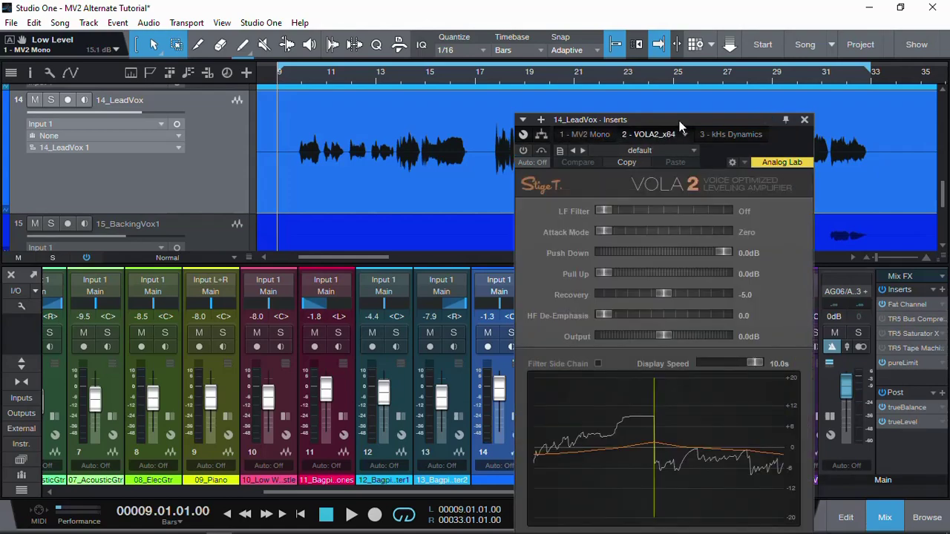
{"action": "left_click_drag", "start_coordinate": [679, 126], "coordinate": [581, 61]}
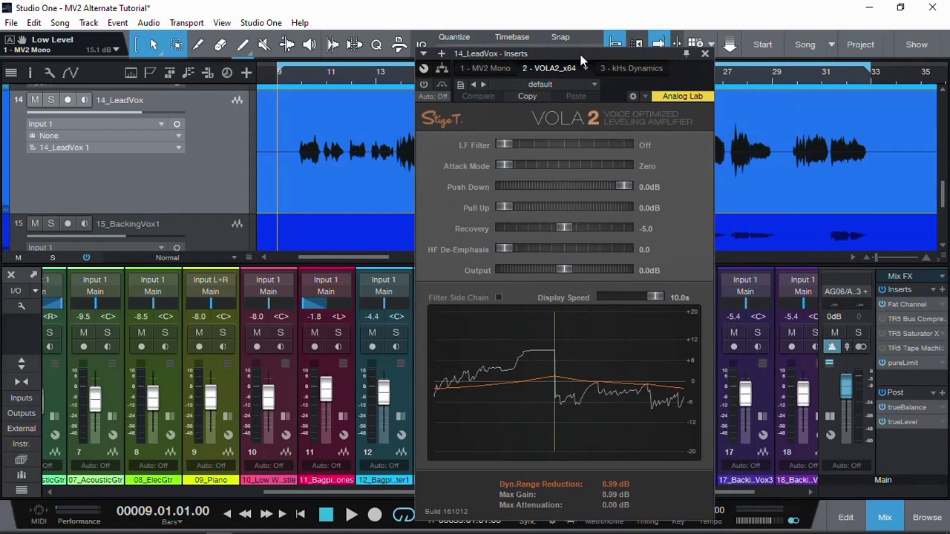
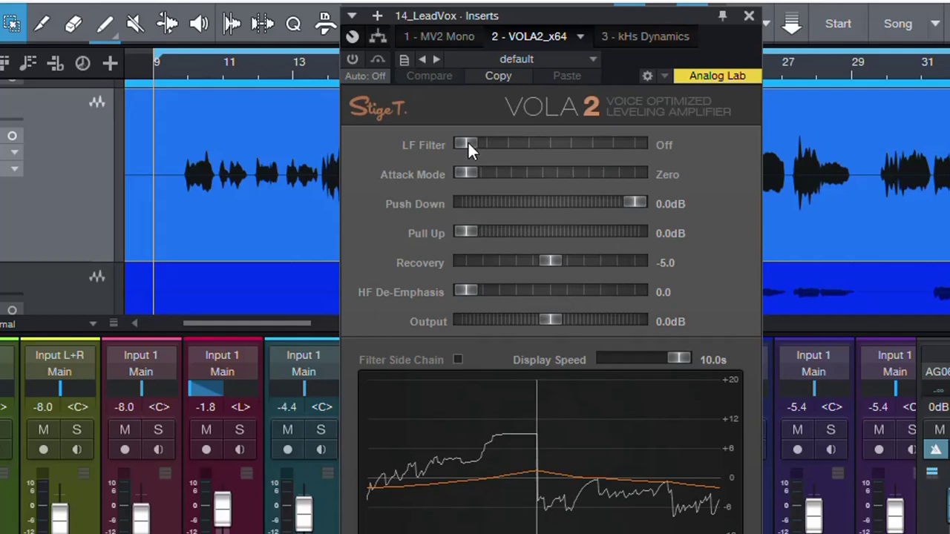
Try the LF Filter, Attack Mode, Push Down, Pull Up and HF De-Emphasis controls in VOLA2, returning each to its default
{"action": "left_click_drag", "start_coordinate": [467, 142], "coordinate": [434, 149]}
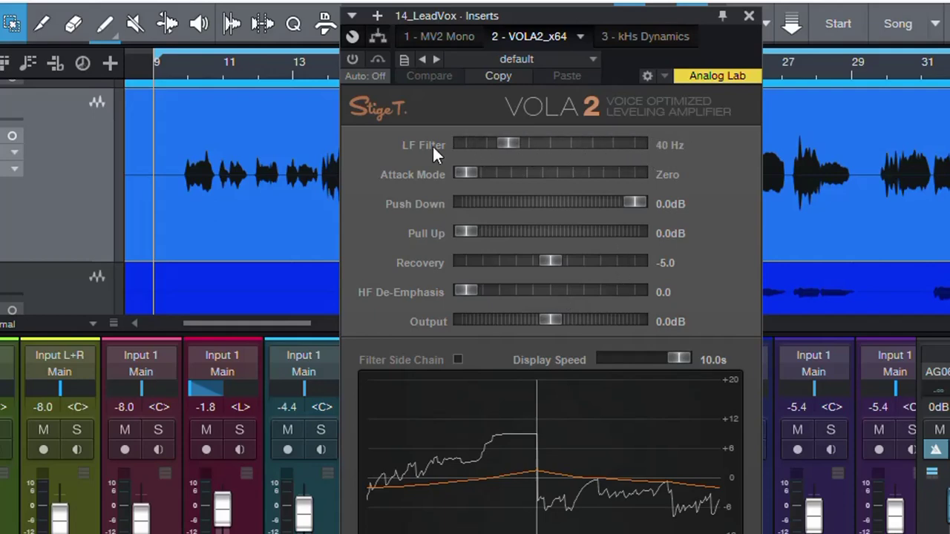
{"action": "left_click", "coordinate": [433, 149], "text": "ctrl"}
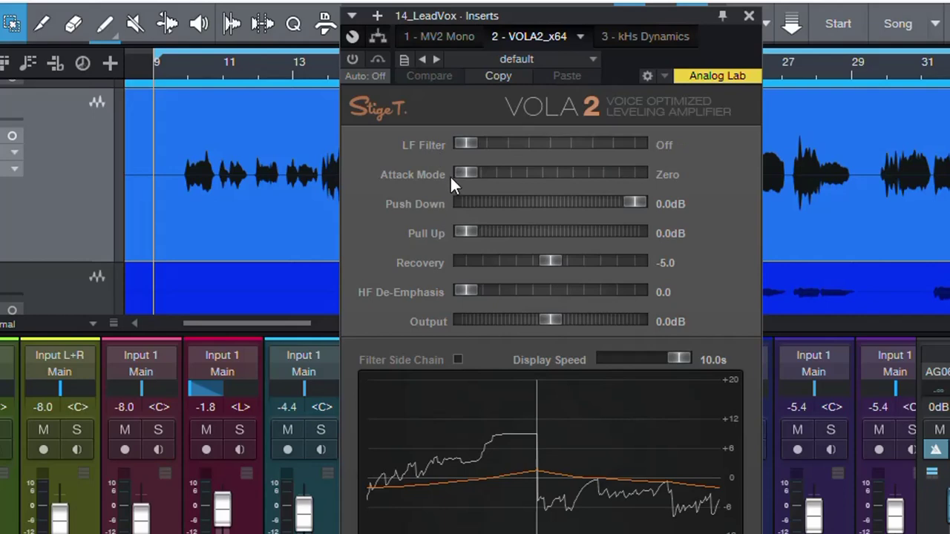
{"action": "left_click_drag", "start_coordinate": [483, 174], "coordinate": [430, 174]}
{"action": "left_click_drag", "start_coordinate": [633, 202], "coordinate": [666, 209]}
{"action": "left_click_drag", "start_coordinate": [475, 233], "coordinate": [426, 239]}
{"action": "left_click_drag", "start_coordinate": [466, 288], "coordinate": [443, 289]}
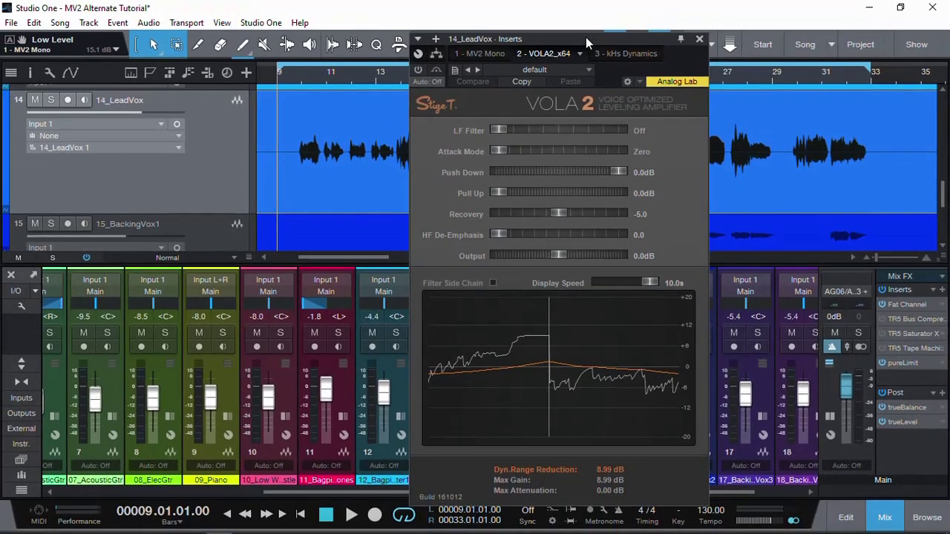
Set VOLA2's Pull Up to 6.0 dB and Recovery to -6.0, keeping the plug-in window clear of the start of the vocal waveform
{"action": "left_click_drag", "start_coordinate": [585, 37], "coordinate": [647, 40]}
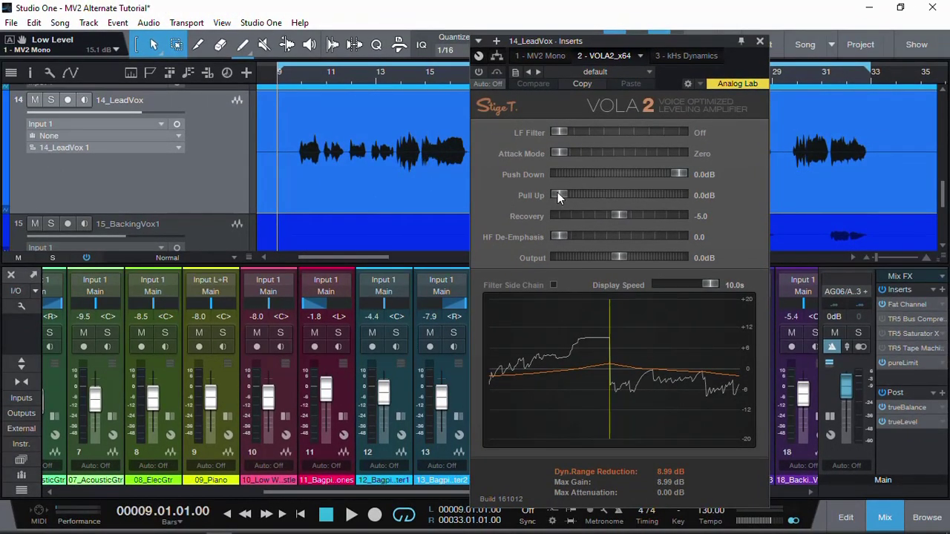
{"action": "left_click_drag", "start_coordinate": [558, 192], "coordinate": [587, 192]}
{"action": "scroll", "coordinate": [620, 213], "scroll_direction": "up", "scroll_amount": 2}
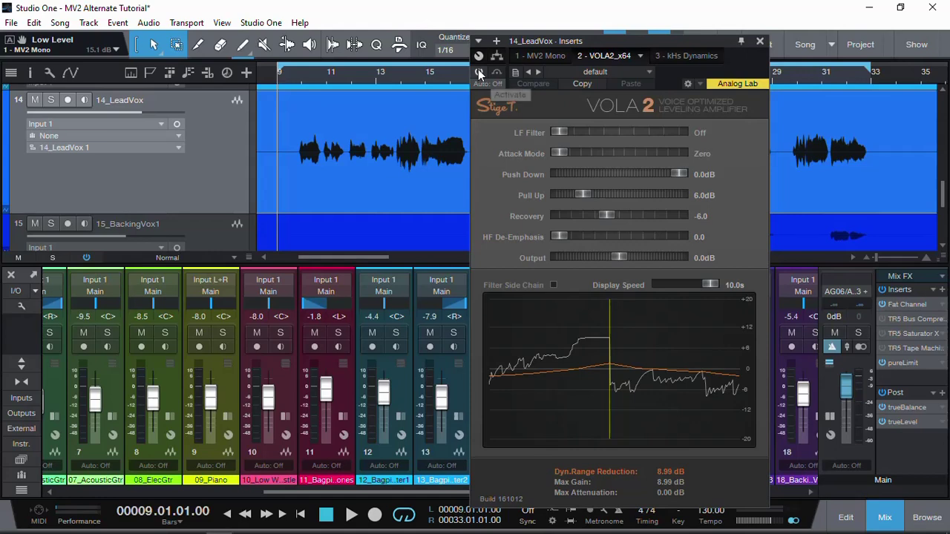
Audition the lead vocal from bar 9 in two passes, activating VOLA2 during playback, and stop
{"action": "key", "text": "space"}
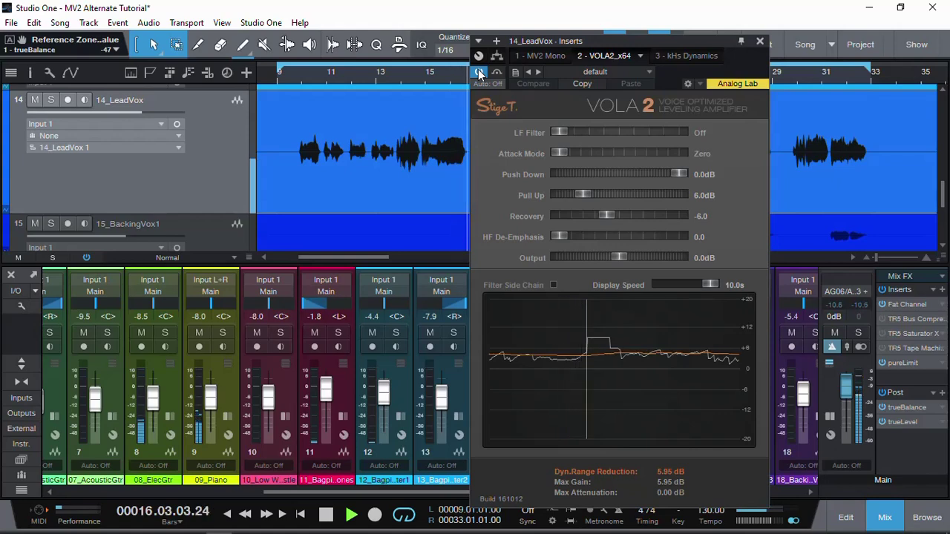
{"action": "key", "text": "space"}
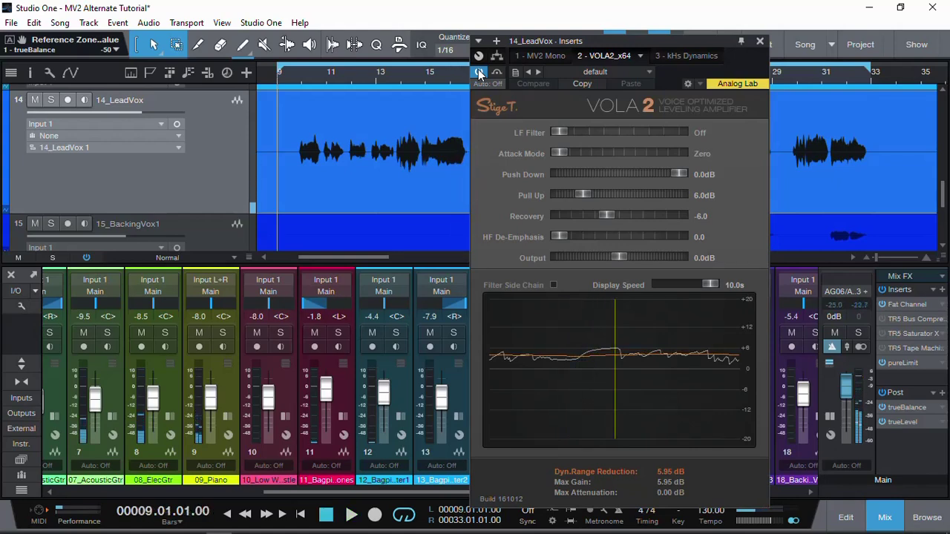
{"action": "key", "text": "space"}
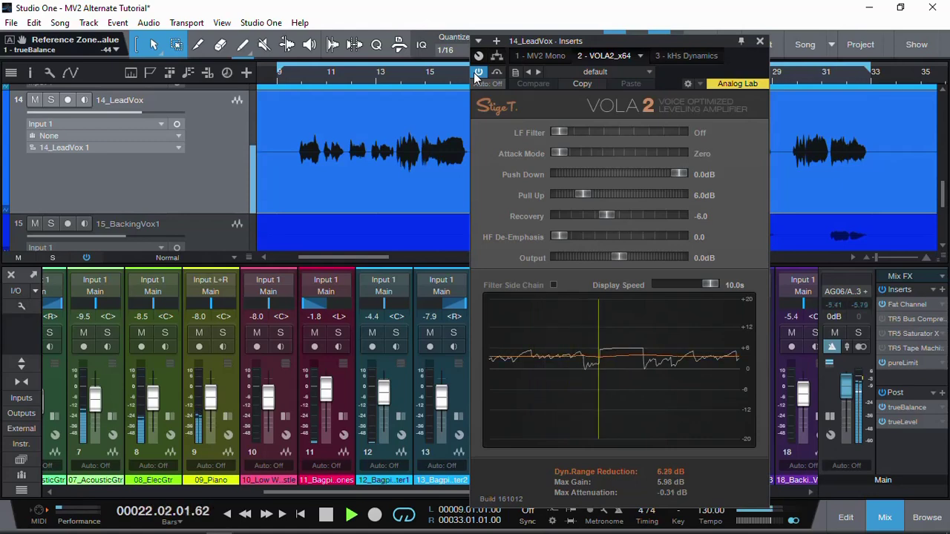
{"action": "key", "text": "space"}
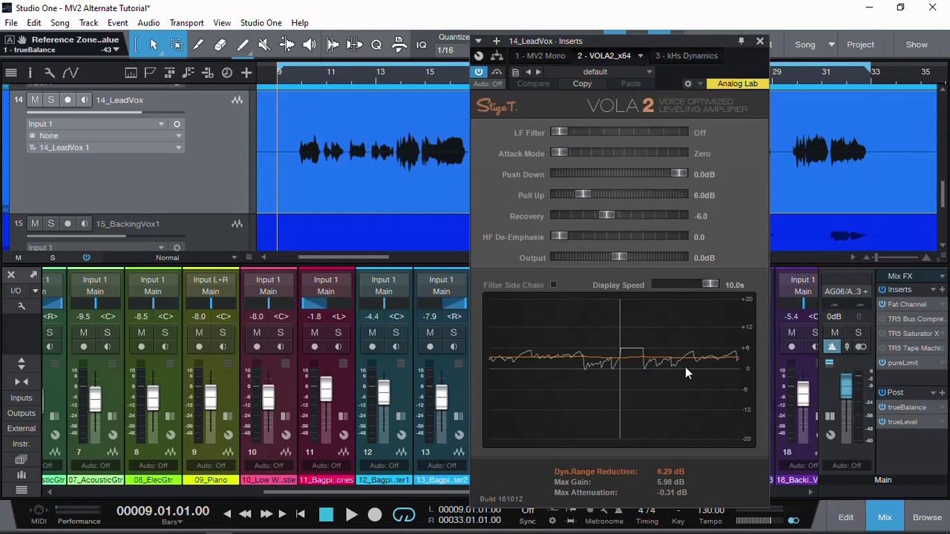
Raise VOLA2's Pull Up to 12.0 dB, play from bar 9, set HF De-Emphasis to 5.0 during playback and stop
{"action": "left_click_drag", "start_coordinate": [583, 194], "coordinate": [598, 196]}
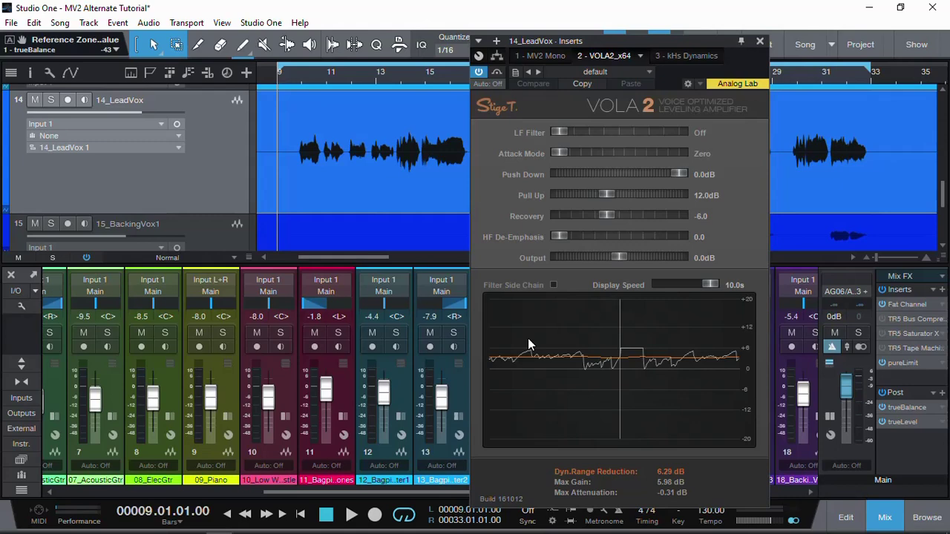
{"action": "key", "text": "space"}
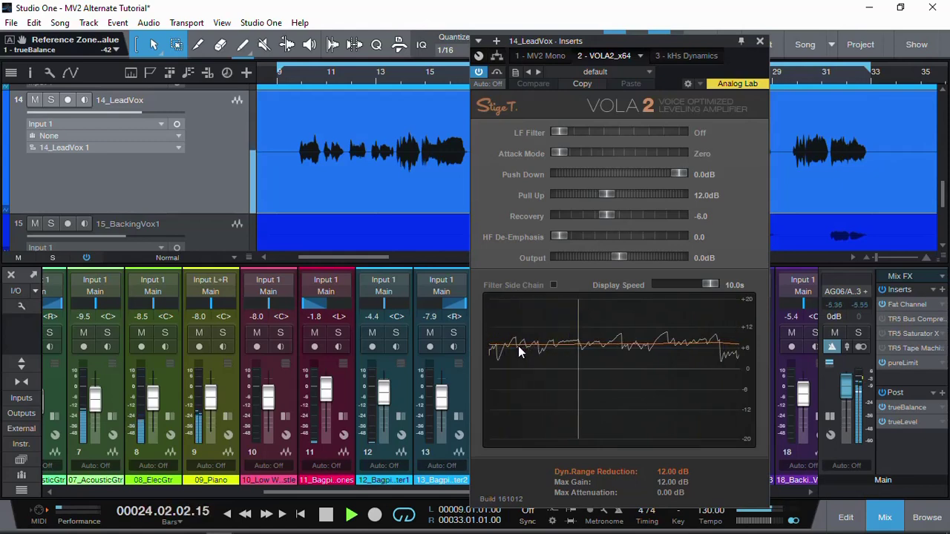
{"action": "left_click_drag", "start_coordinate": [560, 238], "coordinate": [621, 239]}
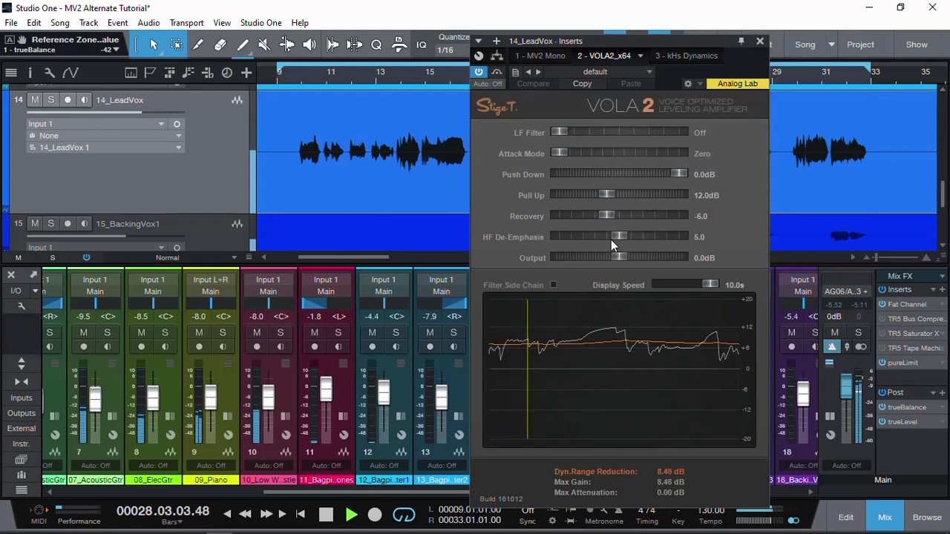
{"action": "key", "text": "space"}
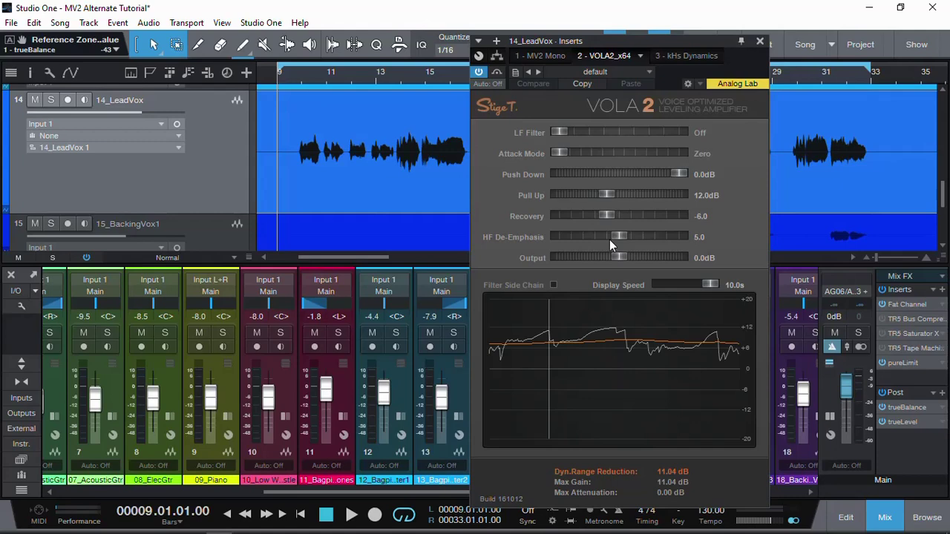
Lower VOLA2's Pull Up to 9.0 dB, then pin the MV2 Mono window and set its Low Level to 9.0
{"action": "left_click_drag", "start_coordinate": [607, 195], "coordinate": [595, 198]}
{"action": "left_click", "coordinate": [542, 55]}
{"action": "left_click_drag", "start_coordinate": [659, 43], "coordinate": [238, 72]}
{"action": "left_click", "coordinate": [299, 68]}
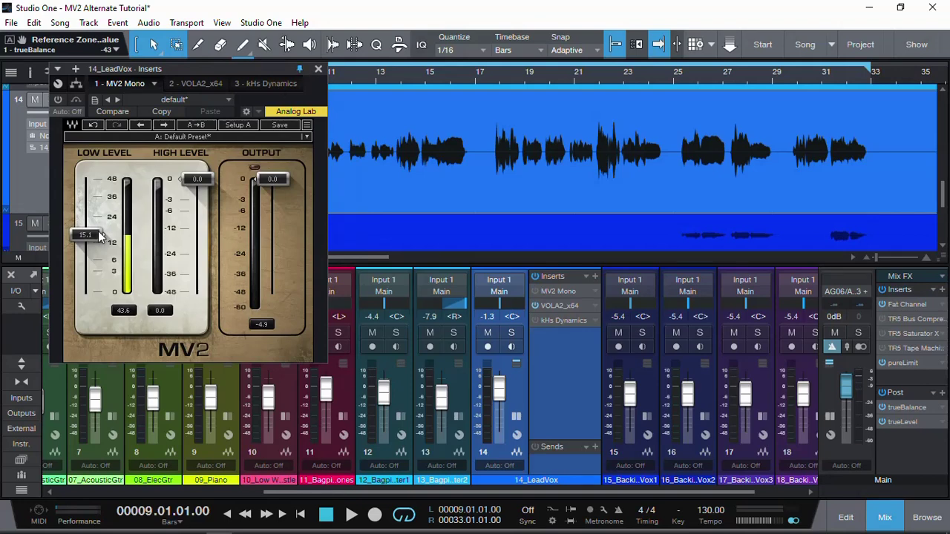
{"action": "left_click_drag", "start_coordinate": [100, 236], "coordinate": [105, 314]}
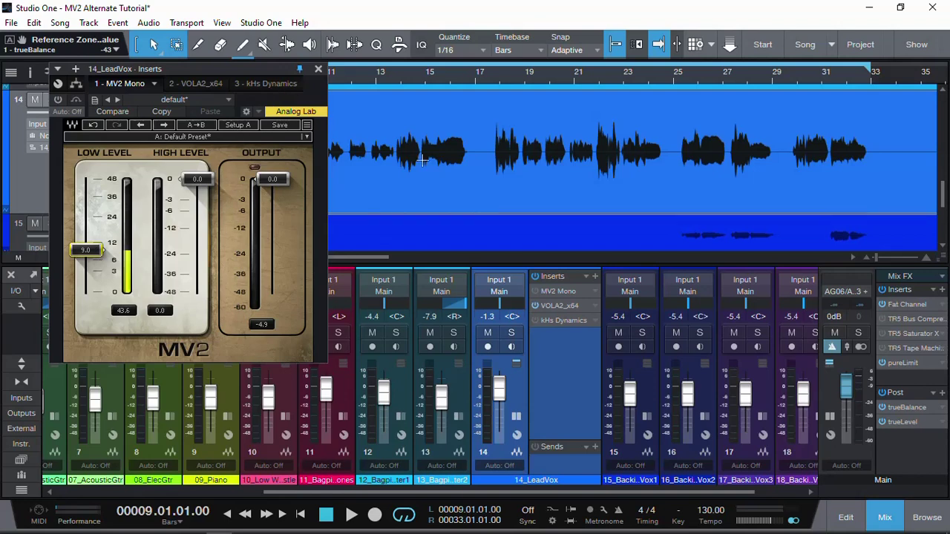
Open VOLA2 in a second window beside MV2, arrange the two side by side and leave both plug-ins bypassed
{"action": "left_click", "coordinate": [560, 305]}
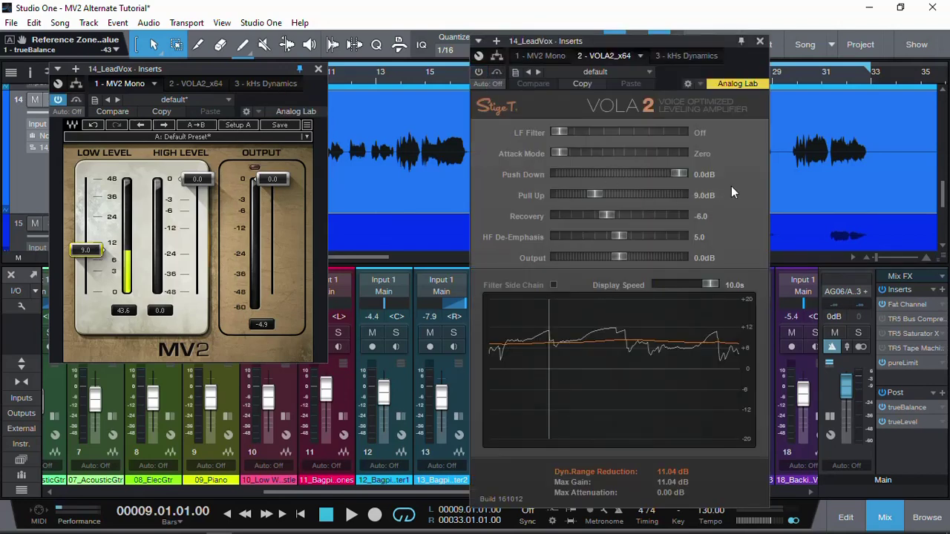
{"action": "left_click_drag", "start_coordinate": [647, 48], "coordinate": [713, 53]}
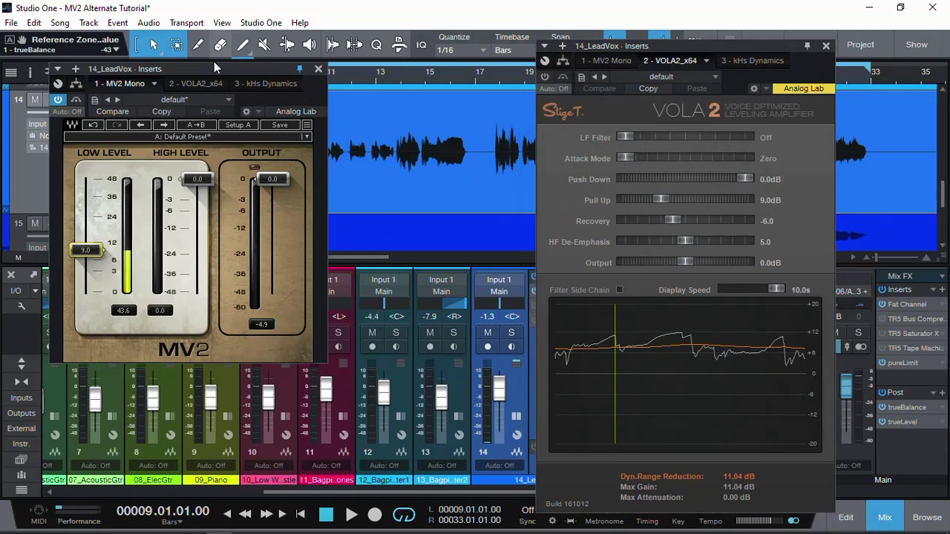
{"action": "mouse_move", "coordinate": [215, 68]}
{"action": "left_mouse_down"}
{"action": "mouse_move", "coordinate": [187, 72]}
{"action": "mouse_move", "coordinate": [203, 77]}
{"action": "left_mouse_up"}
{"action": "left_click_drag", "start_coordinate": [670, 45], "coordinate": [690, 44]}
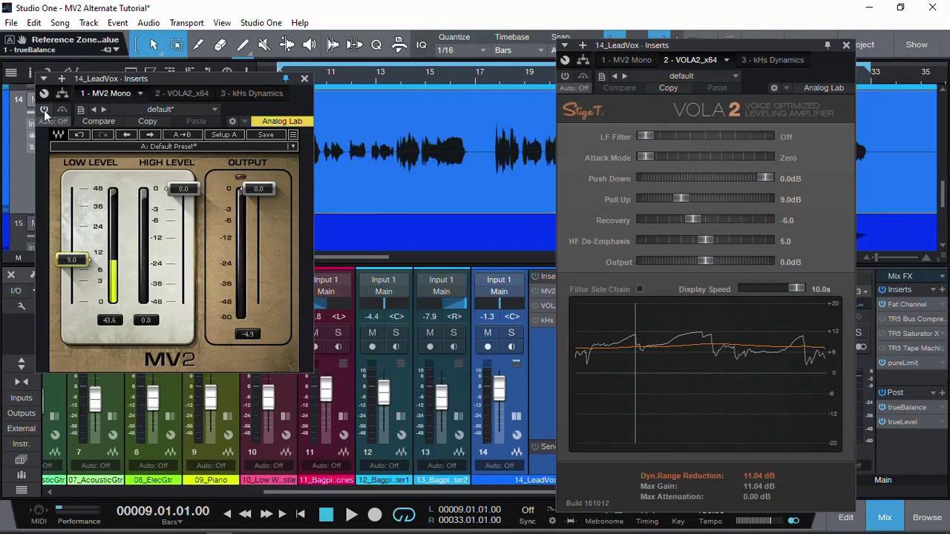
{"action": "left_click_drag", "start_coordinate": [67, 106], "coordinate": [94, 113]}
Play the lead vocal from bar 9, activate only MV2 during playback to hear its leveling, and stop
{"action": "key", "text": "space"}
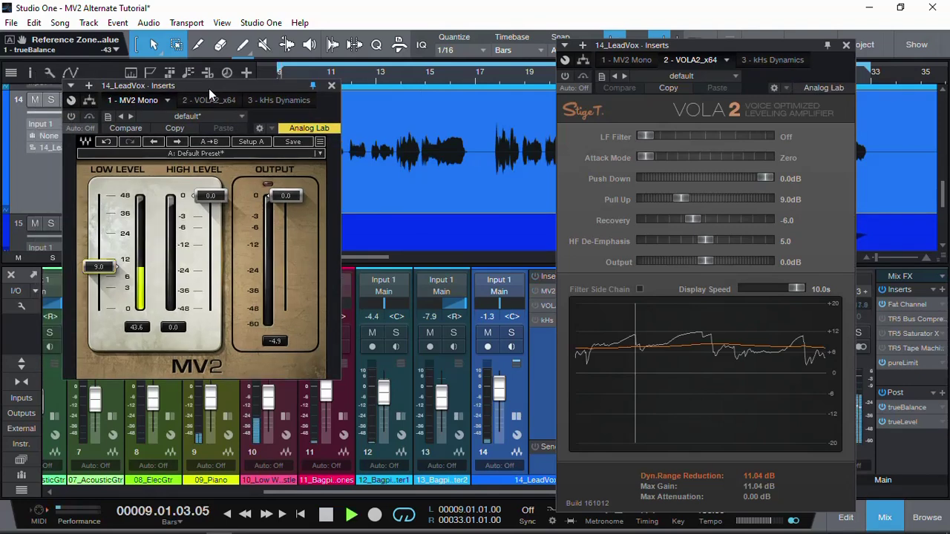
{"action": "left_click", "coordinate": [71, 118]}
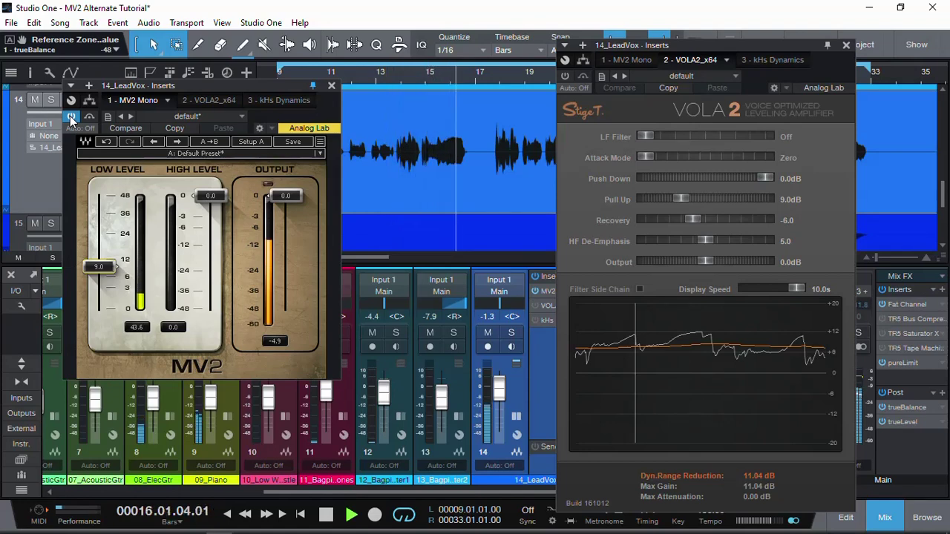
{"action": "key", "text": "space"}
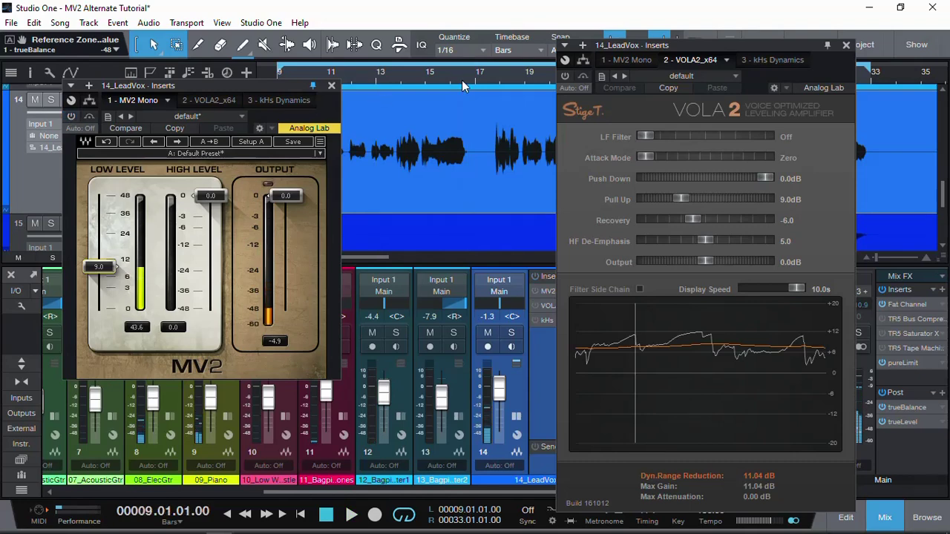
Play the lead vocal from bar 9 with MV2 bypassed, activate VOLA2 during playback, then stop and bypass it
{"action": "key", "text": "space"}
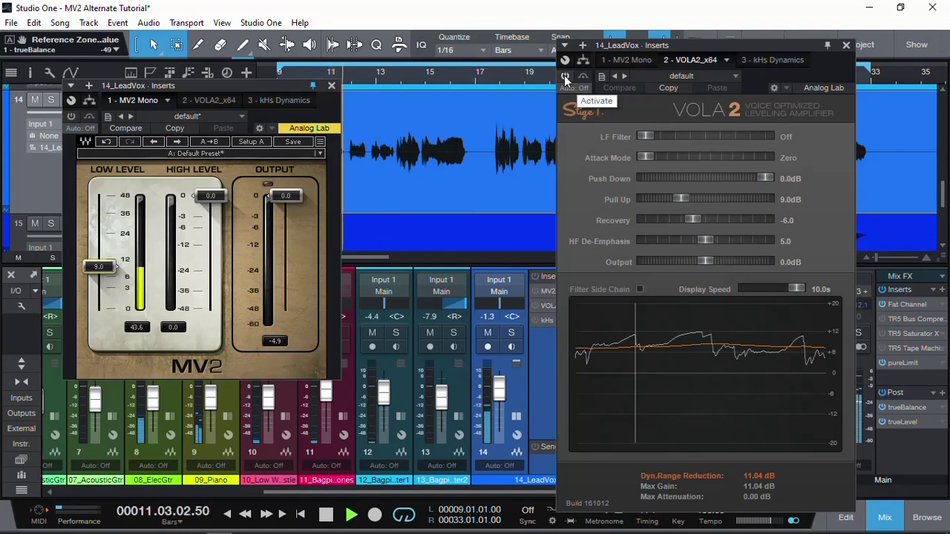
{"action": "left_click", "coordinate": [565, 79]}
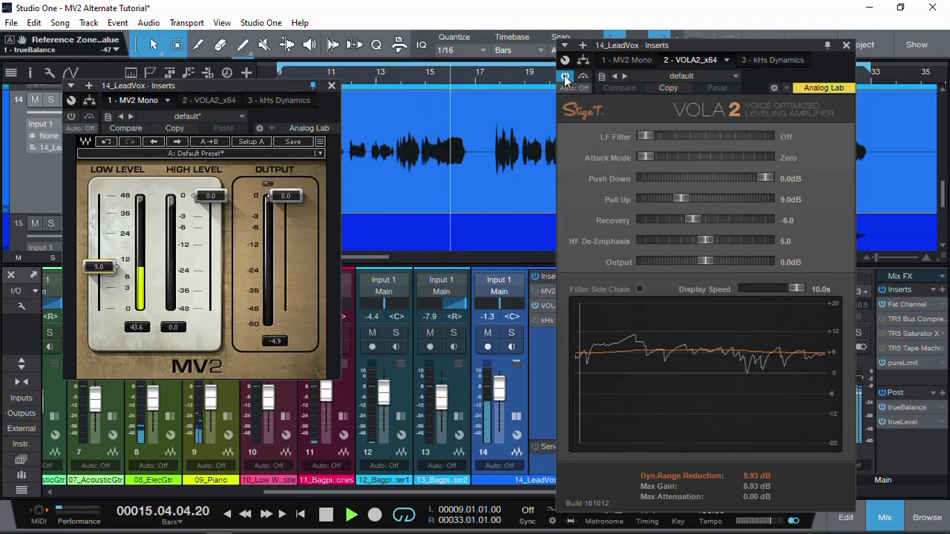
{"action": "key", "text": "space"}
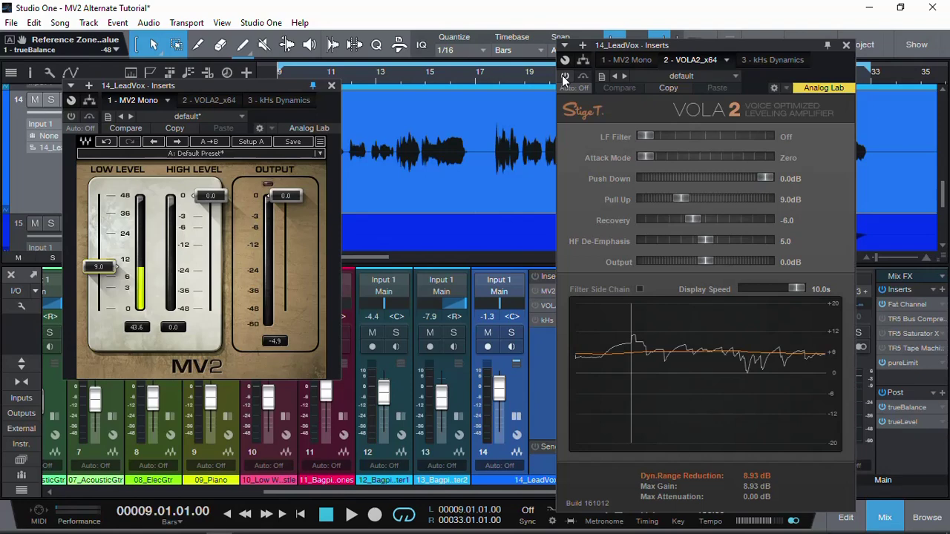
{"action": "left_click", "coordinate": [564, 81]}
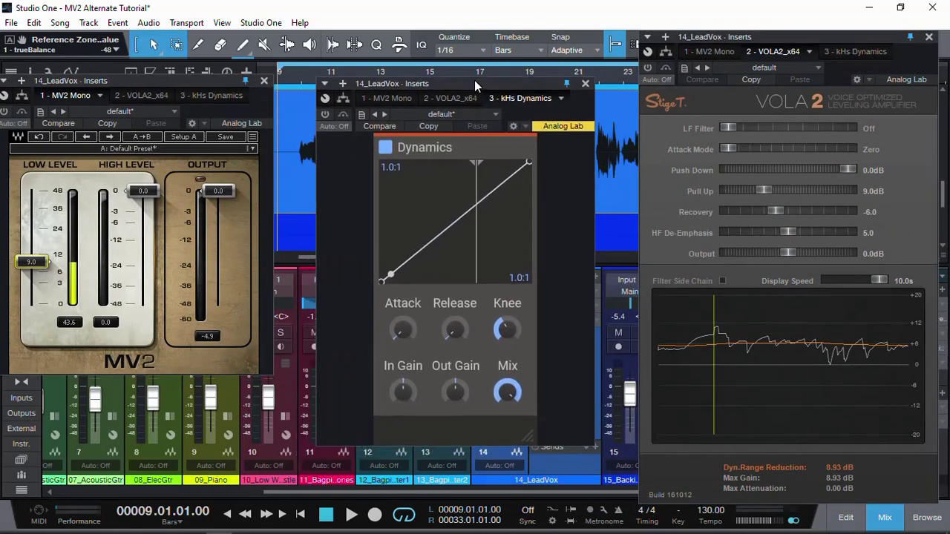
Place the kHs Dynamics window between MV2 and VOLA2, activate the plug-in during playback and lower both thresholds slightly
{"action": "left_click_drag", "start_coordinate": [475, 80], "coordinate": [477, 104]}
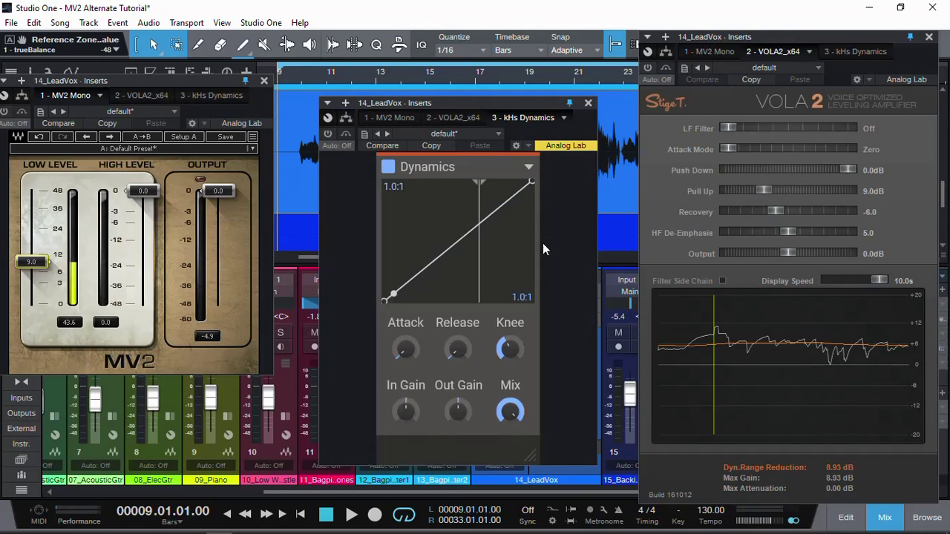
{"action": "mouse_move", "coordinate": [478, 184]}
{"action": "left_mouse_down"}
{"action": "mouse_move", "coordinate": [440, 186]}
{"action": "mouse_move", "coordinate": [487, 187]}
{"action": "mouse_move", "coordinate": [475, 189]}
{"action": "left_mouse_up"}
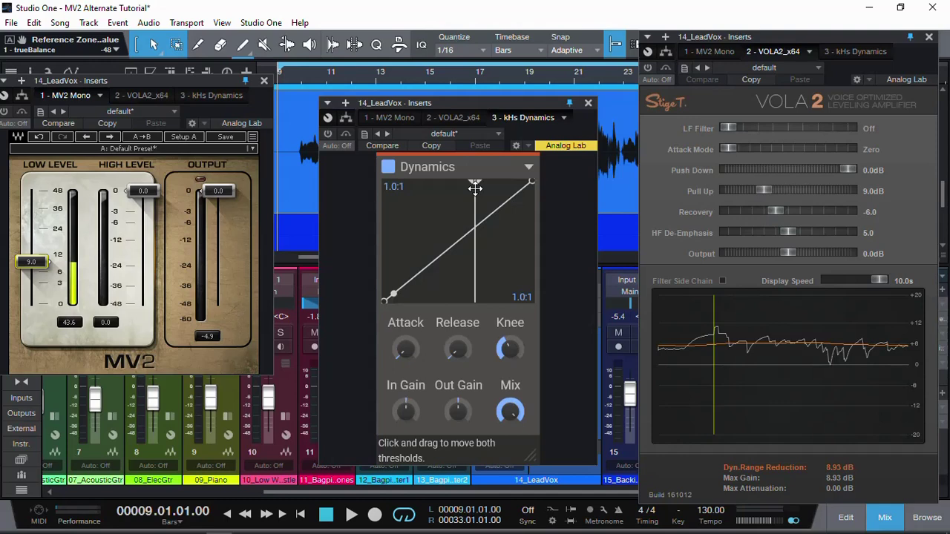
{"action": "left_click_drag", "start_coordinate": [475, 189], "coordinate": [479, 190]}
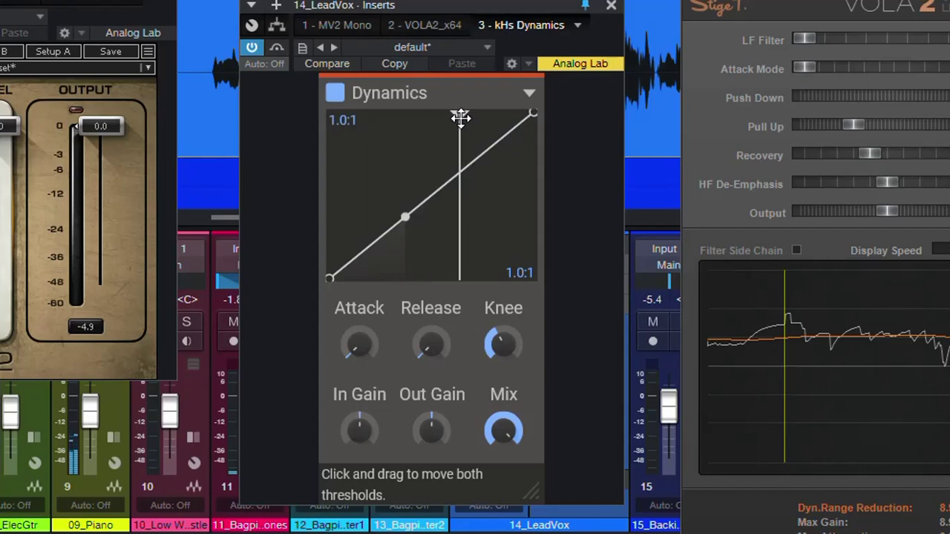
{"action": "left_click_drag", "start_coordinate": [460, 117], "coordinate": [453, 117]}
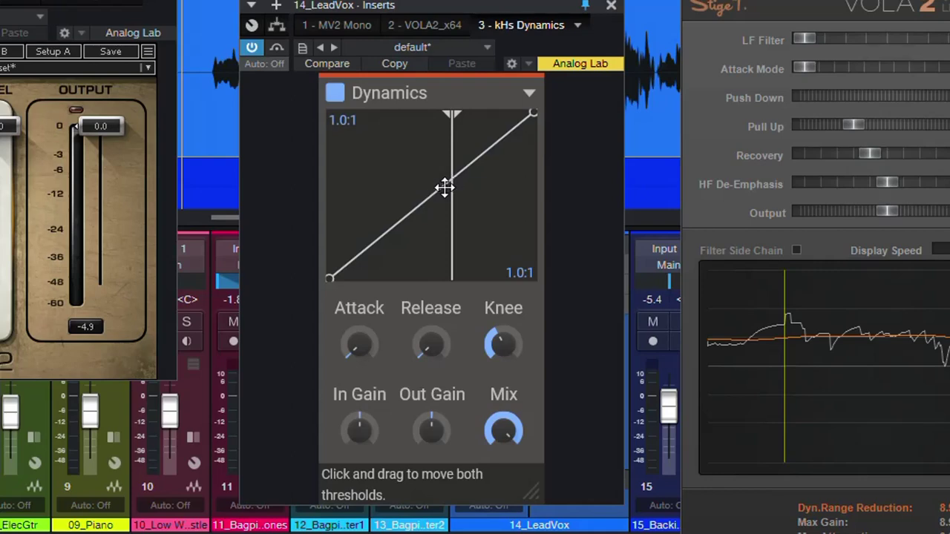
Raise the upwards compression ratio in kHs Dynamics to 3.0:1 while the lead vocal plays
{"action": "left_click_drag", "start_coordinate": [327, 279], "coordinate": [308, 263]}
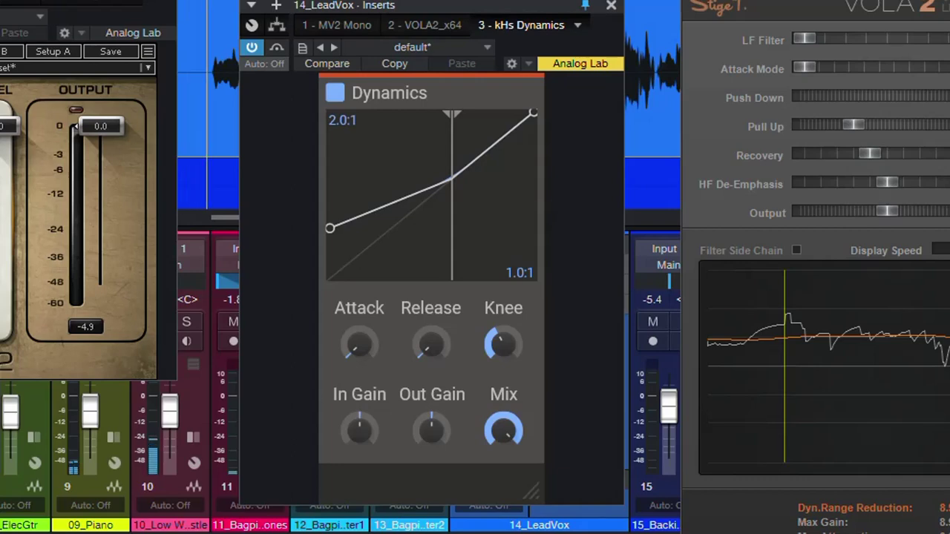
{"action": "mouse_move", "coordinate": [439, 185]}
{"action": "left_mouse_down"}
{"action": "mouse_move", "coordinate": [357, 215]}
{"action": "mouse_move", "coordinate": [432, 188]}
{"action": "left_mouse_up"}
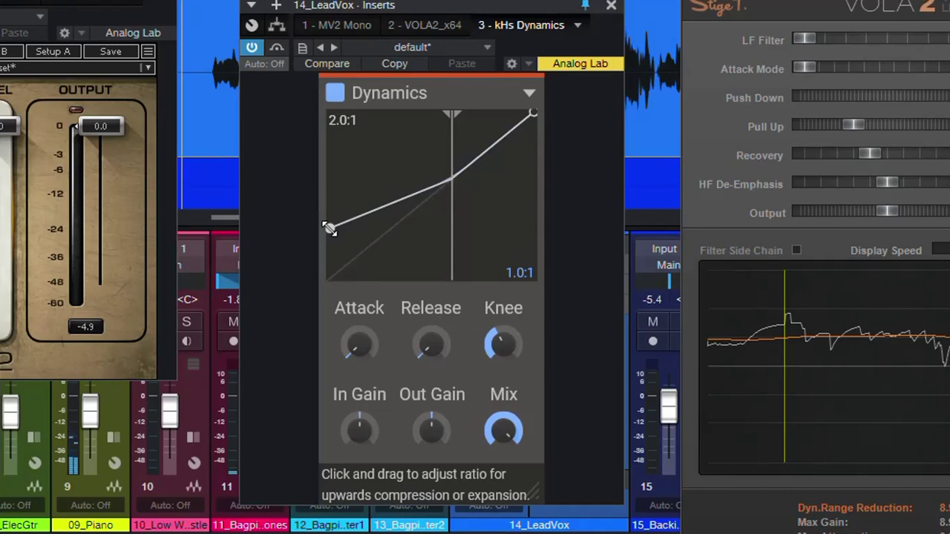
{"action": "mouse_move", "coordinate": [329, 228]}
{"action": "left_mouse_down"}
{"action": "mouse_move", "coordinate": [327, 214]}
{"action": "mouse_move", "coordinate": [320, 222]}
{"action": "left_mouse_up"}
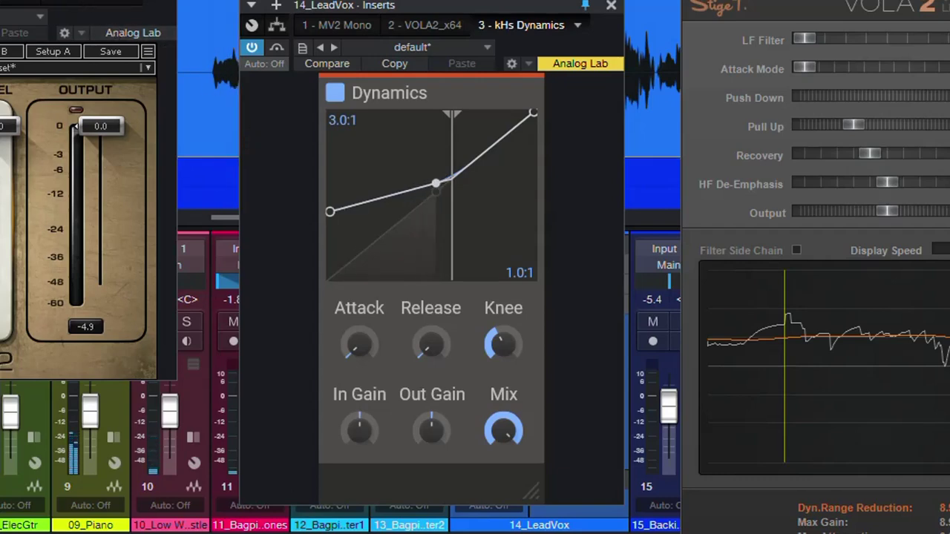
Move the MV2 window below the 14_LeadVox track controls and solo that track
{"action": "left_click", "coordinate": [79, 3]}
{"action": "left_click_drag", "start_coordinate": [79, 4], "coordinate": [105, 85]}
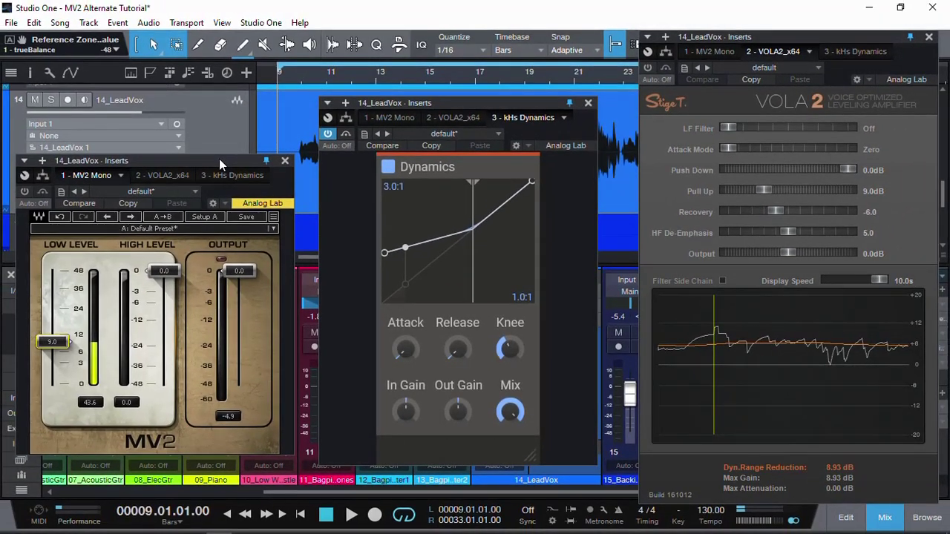
{"action": "left_click", "coordinate": [50, 100]}
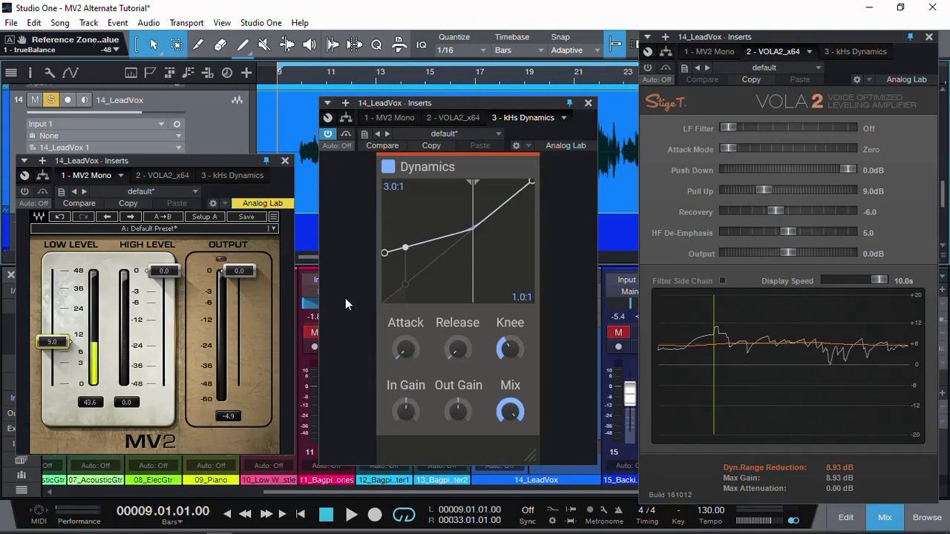
Play the soloed lead vocal from bar 9 with only kHs Dynamics active, and again with only MV2 active
{"action": "key", "text": "space"}
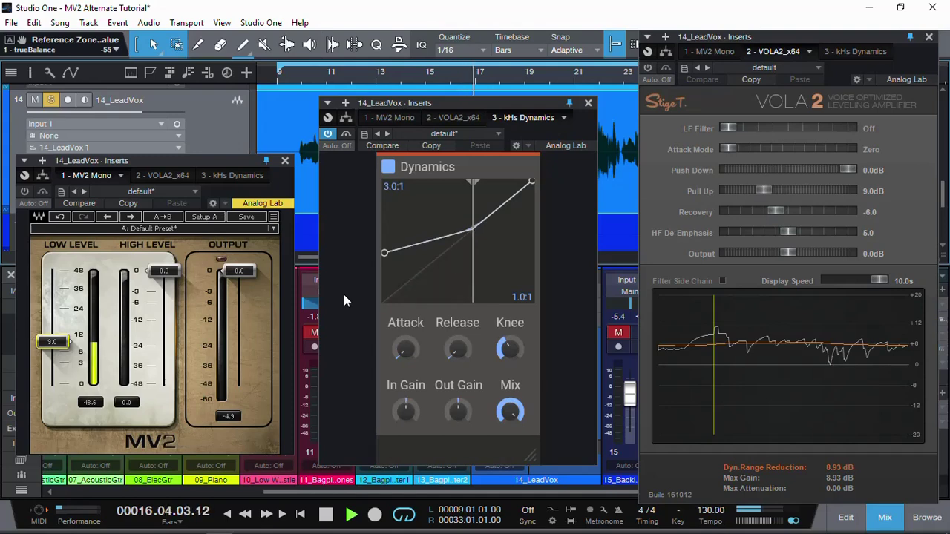
{"action": "key", "text": "space"}
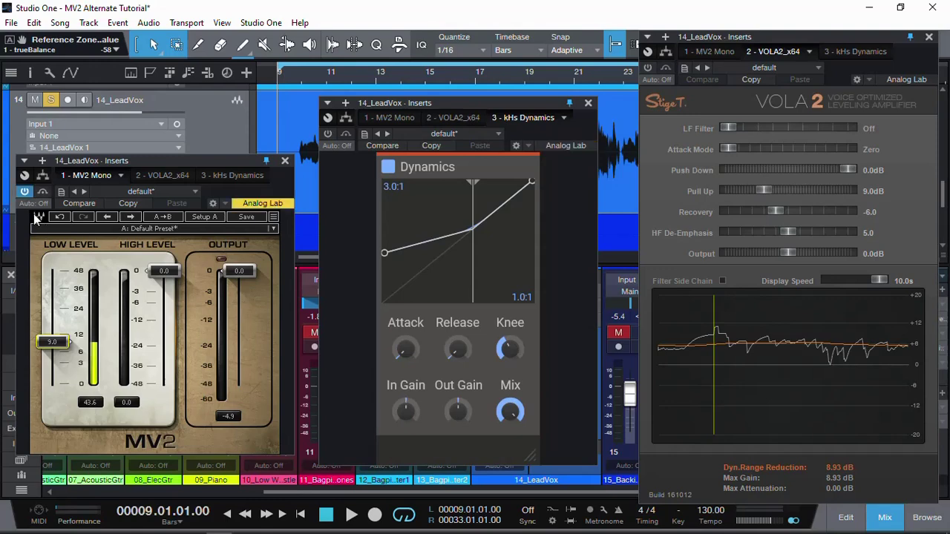
{"action": "key", "text": "space"}
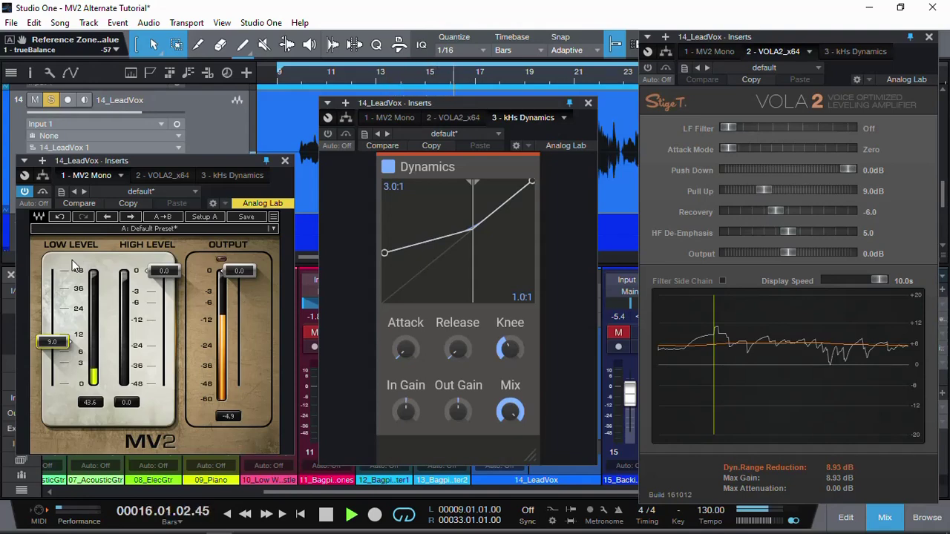
{"action": "key", "text": "space"}
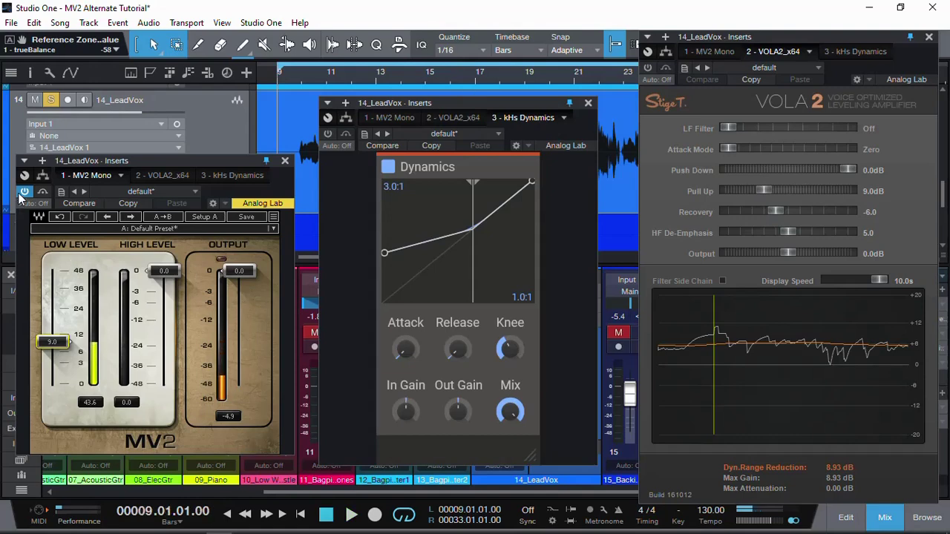
Activate VOLA2 in place of MV2, play the soloed lead vocal from bar 9 and stop
{"action": "left_click", "coordinate": [648, 68]}
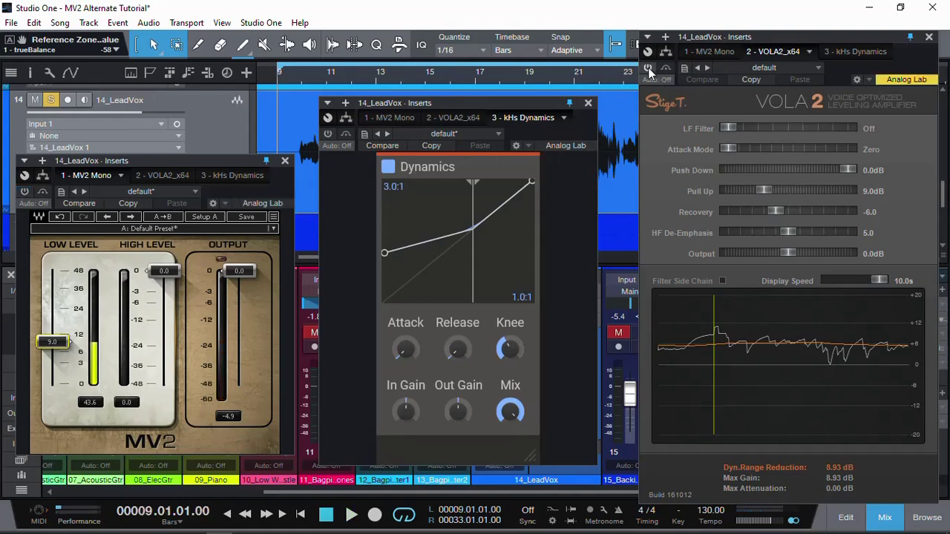
{"action": "key", "text": "space"}
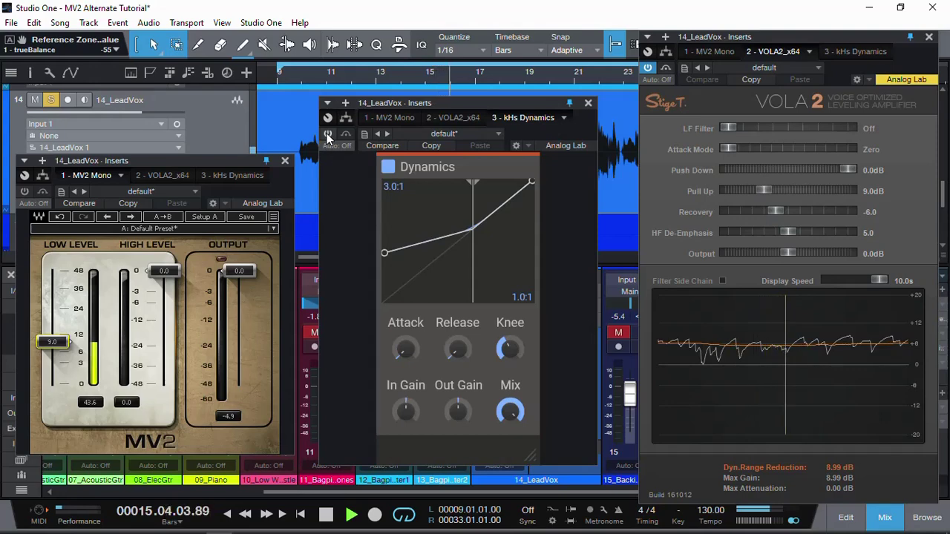
{"action": "key", "text": "space"}
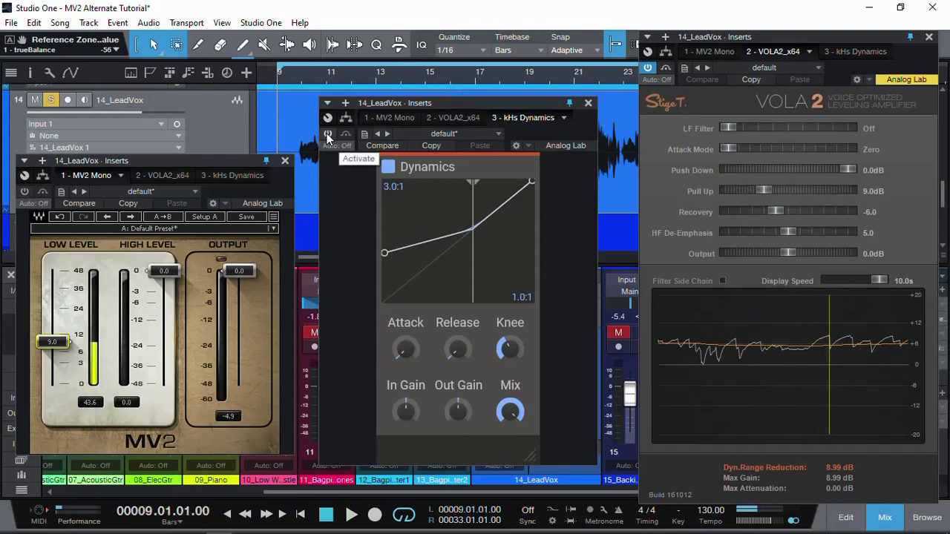
Swap VOLA2 for kHs Dynamics, play the soloed lead vocal from bar 9, then stop and bypass kHs Dynamics
{"action": "left_click", "coordinate": [327, 136]}
{"action": "left_click", "coordinate": [647, 78]}
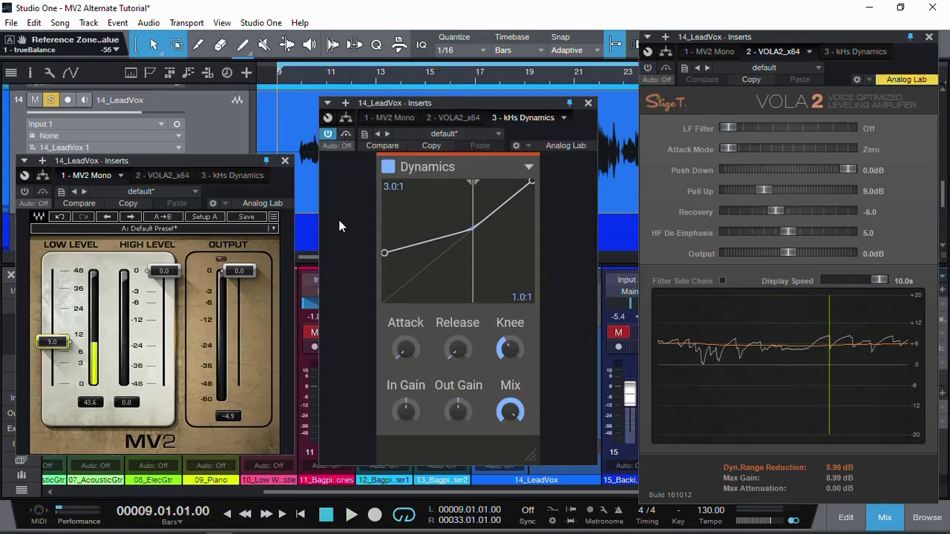
{"action": "key", "text": "space"}
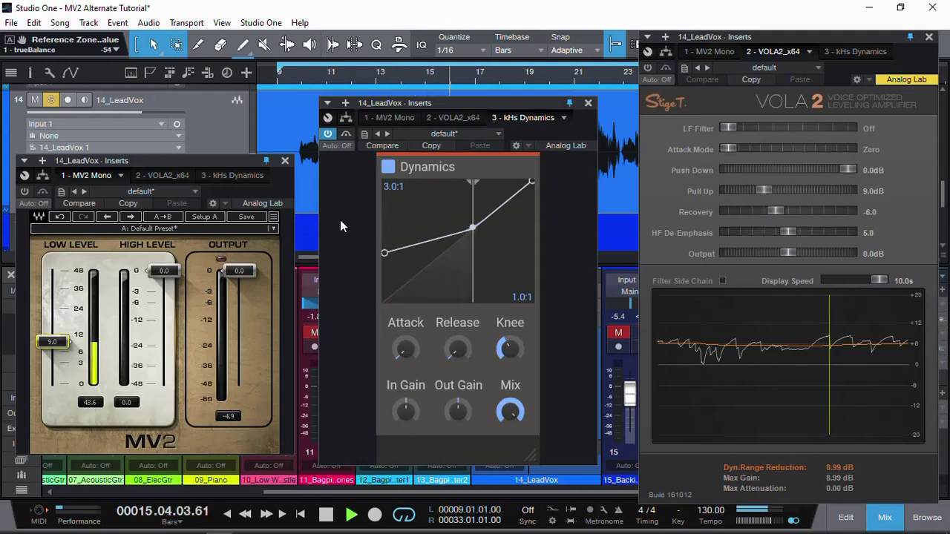
{"action": "key", "text": "space"}
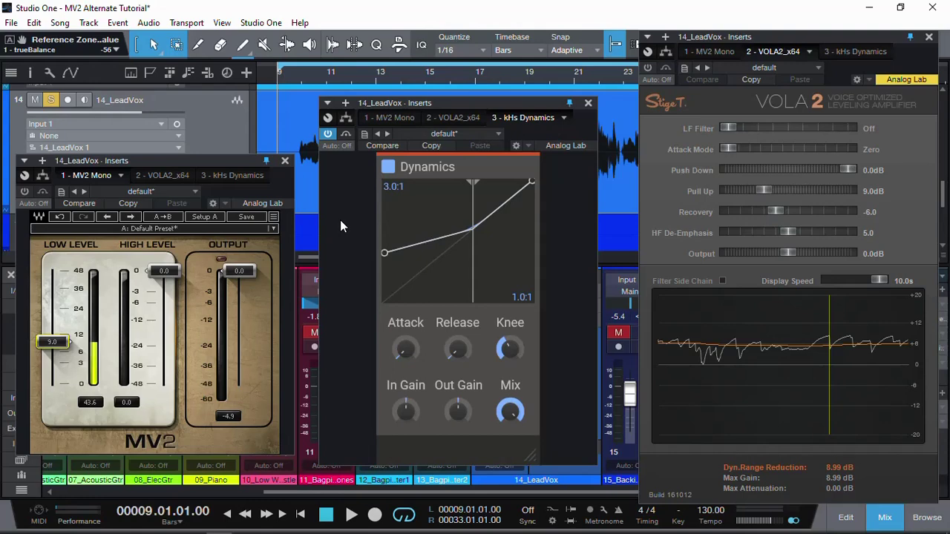
{"action": "left_click", "coordinate": [343, 207]}
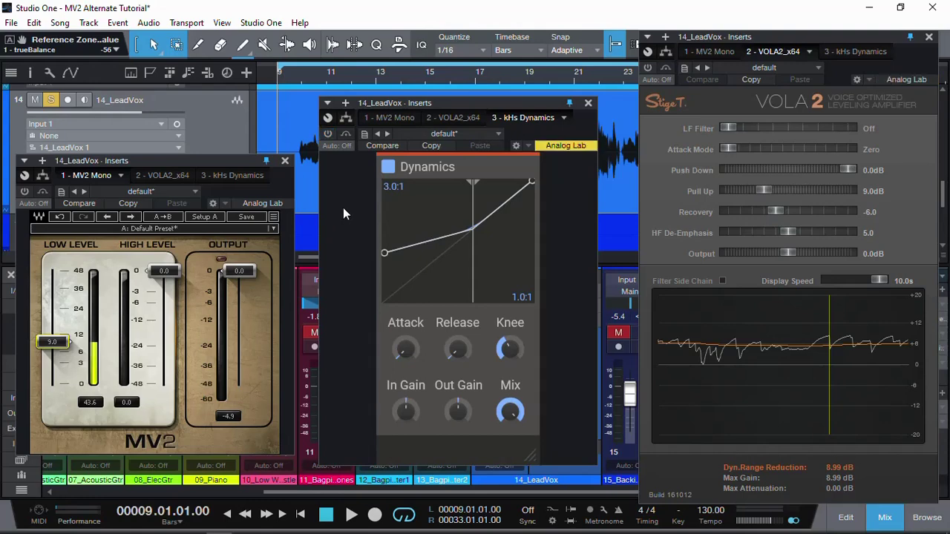